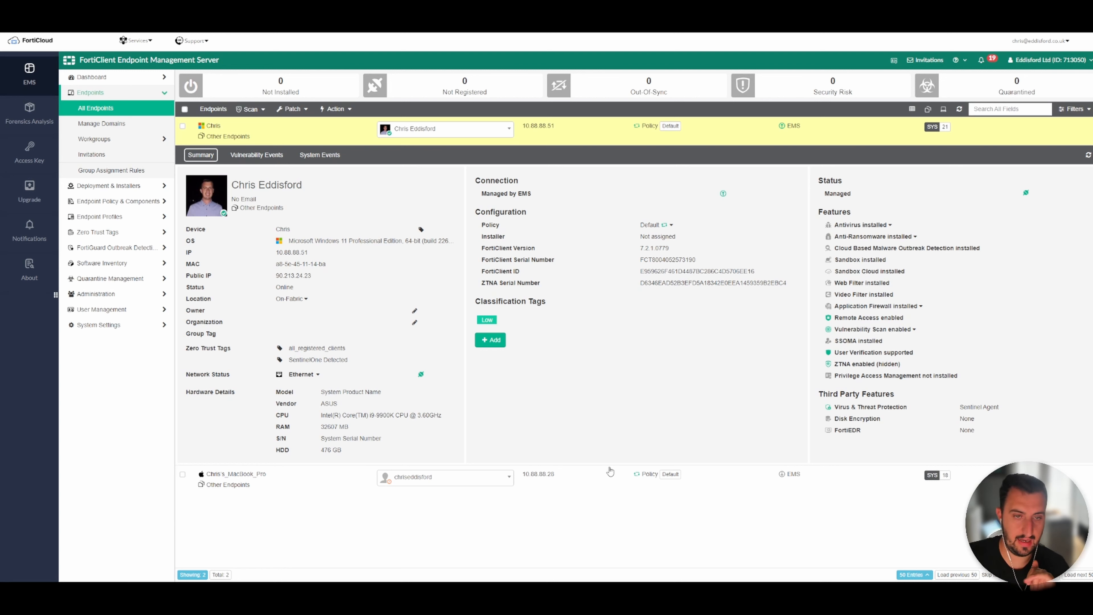
Open the FortiClient agent and check its EMS connection details, then close it.
click(666, 592)
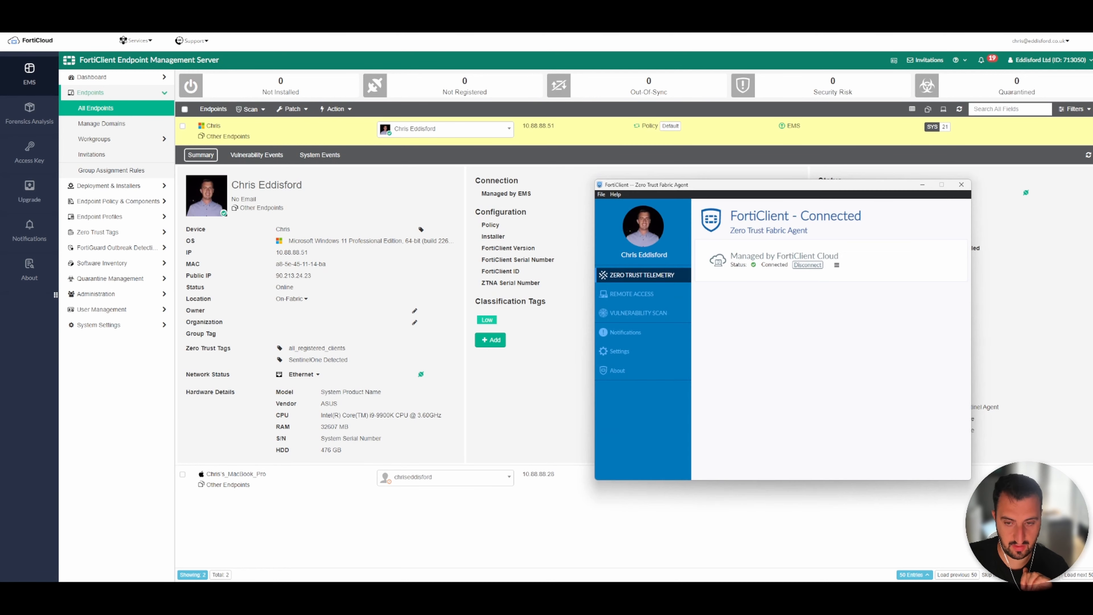
click(836, 265)
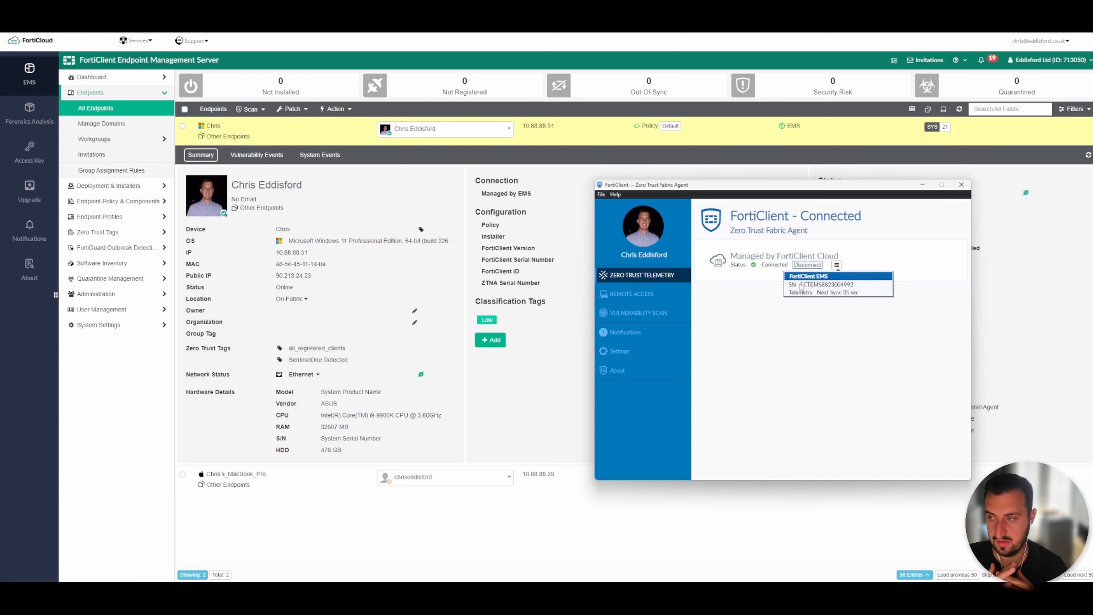
click(616, 535)
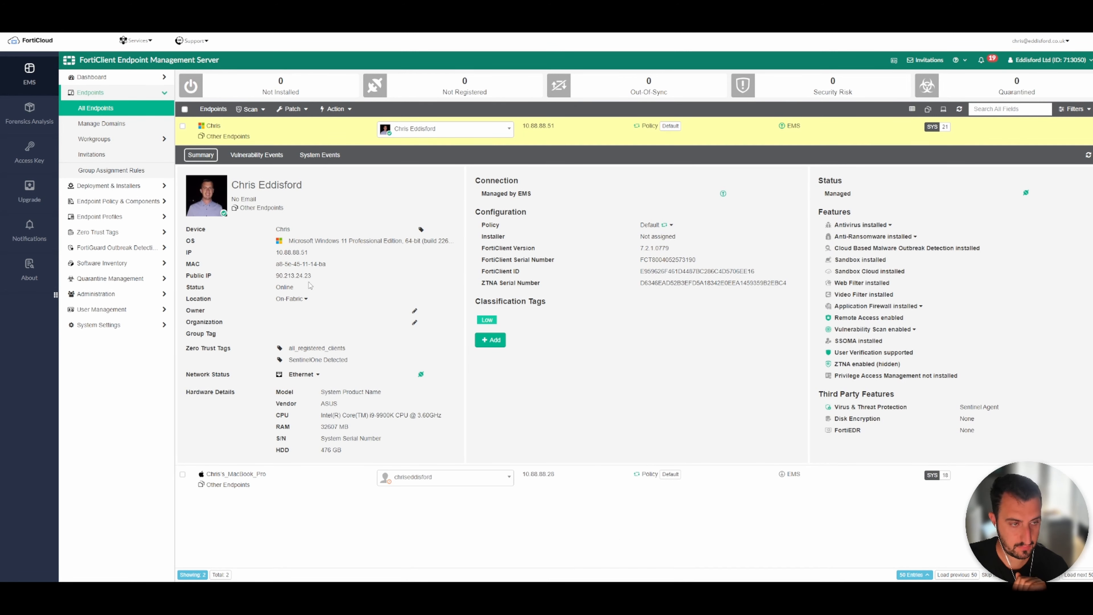
Open the SentinelOne Detected rule set under Zero Trust Tagging Rules to review its rules.
click(98, 233)
click(113, 171)
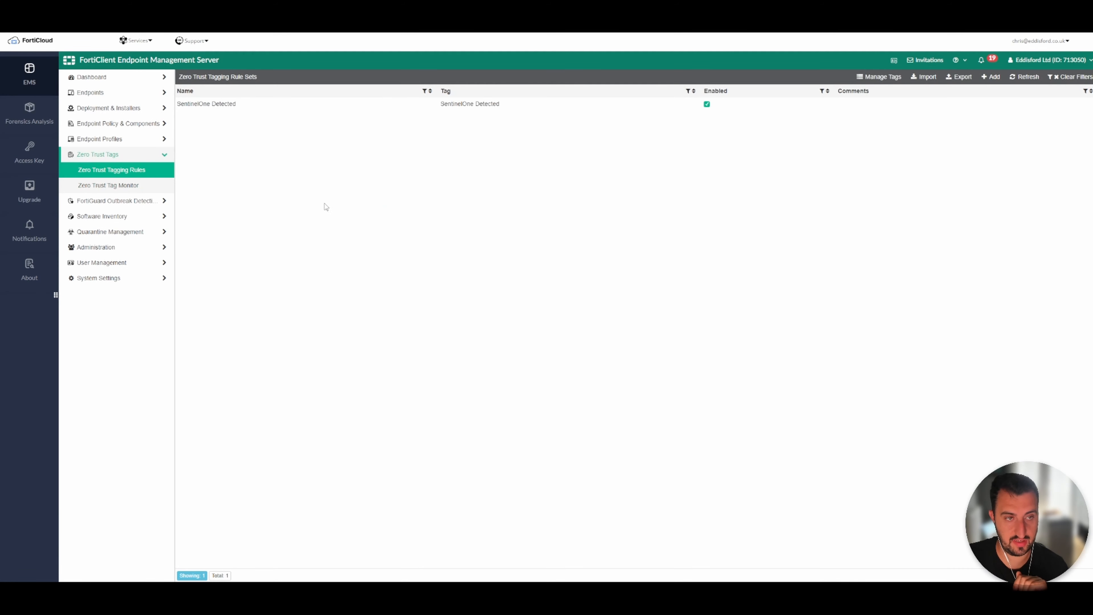
click(239, 107)
click(276, 76)
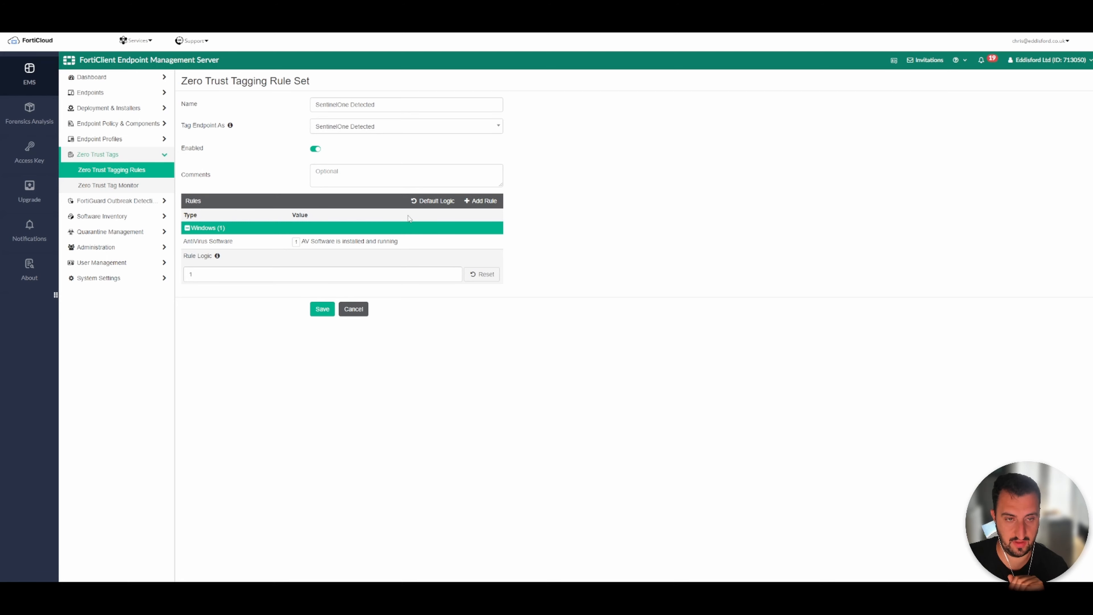
Open the Windows endpoint's summary and examine its third-party antivirus entry.
click(115, 94)
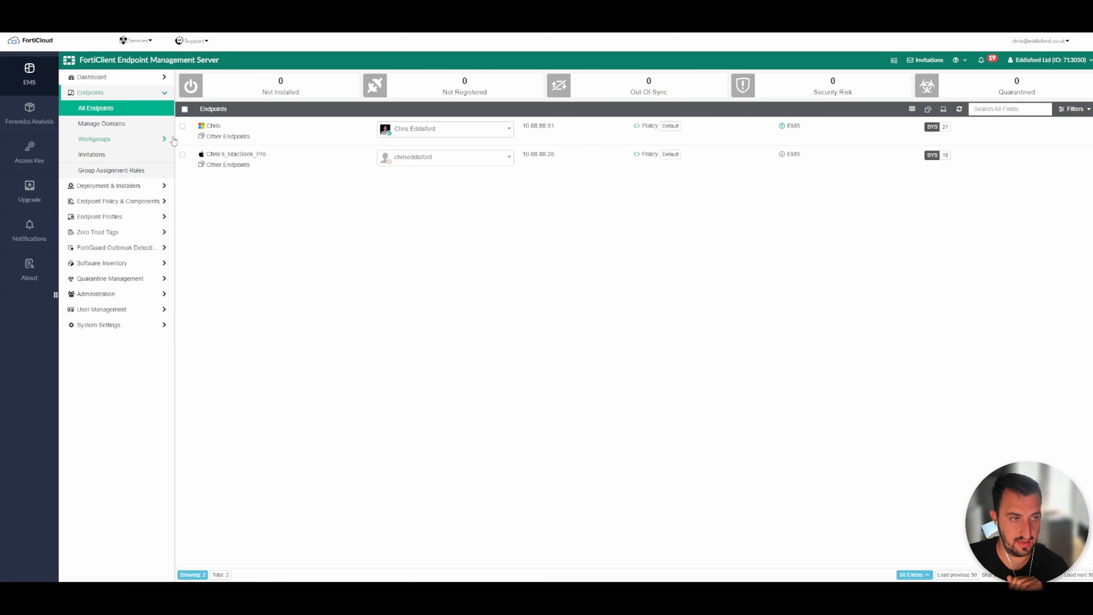
click(303, 138)
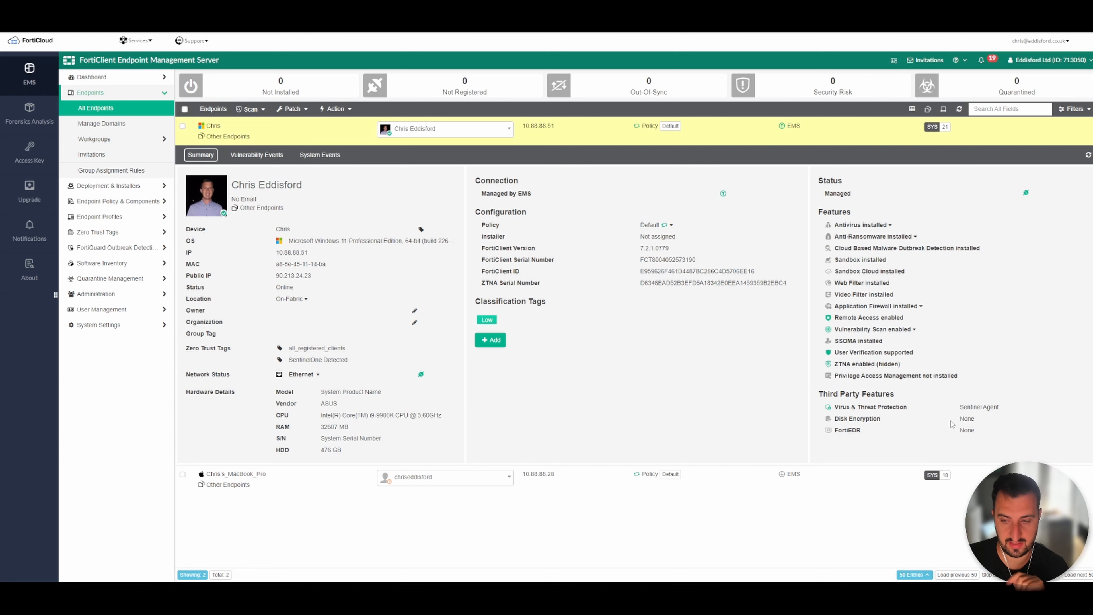
drag(1007, 407, 819, 394)
drag(1003, 408, 960, 408)
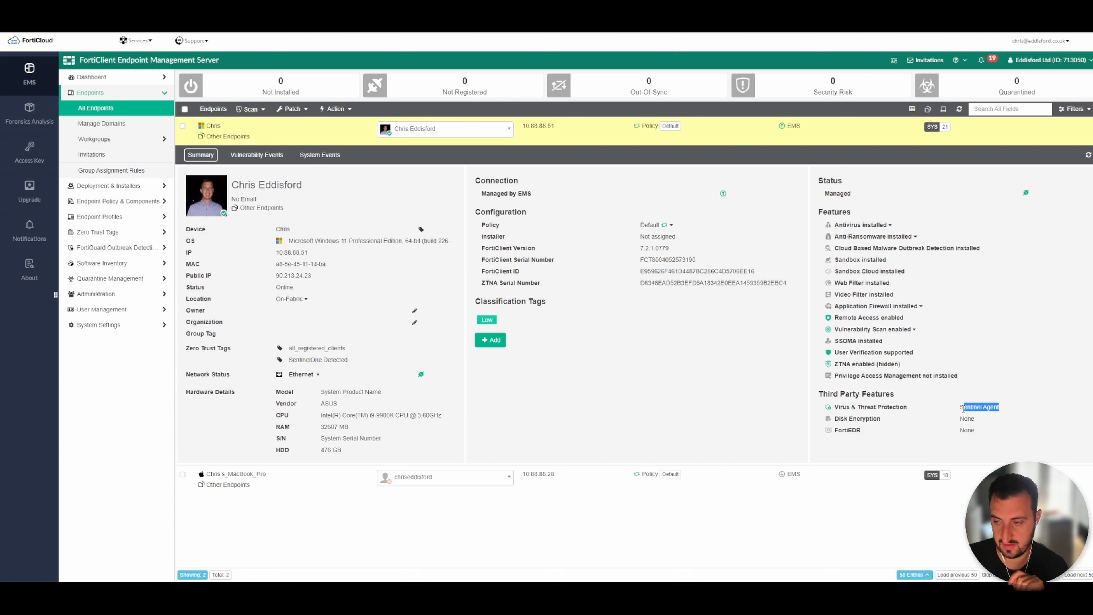
click(921, 400)
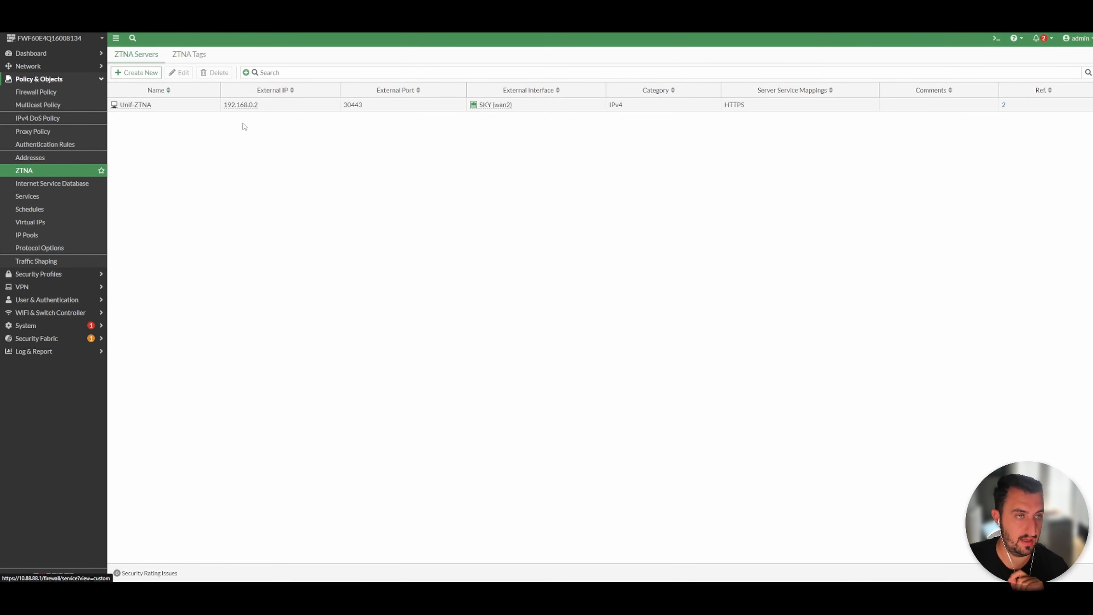
Open the Unifi-ZTNA server for editing and review its external IP and HTTPS service mapping.
click(195, 107)
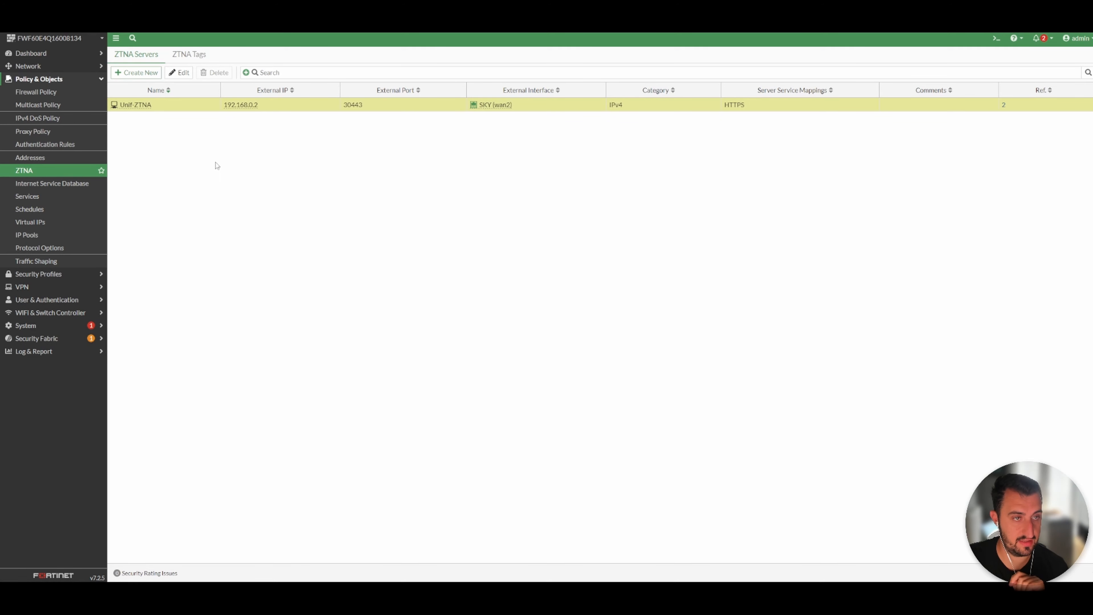
click(179, 72)
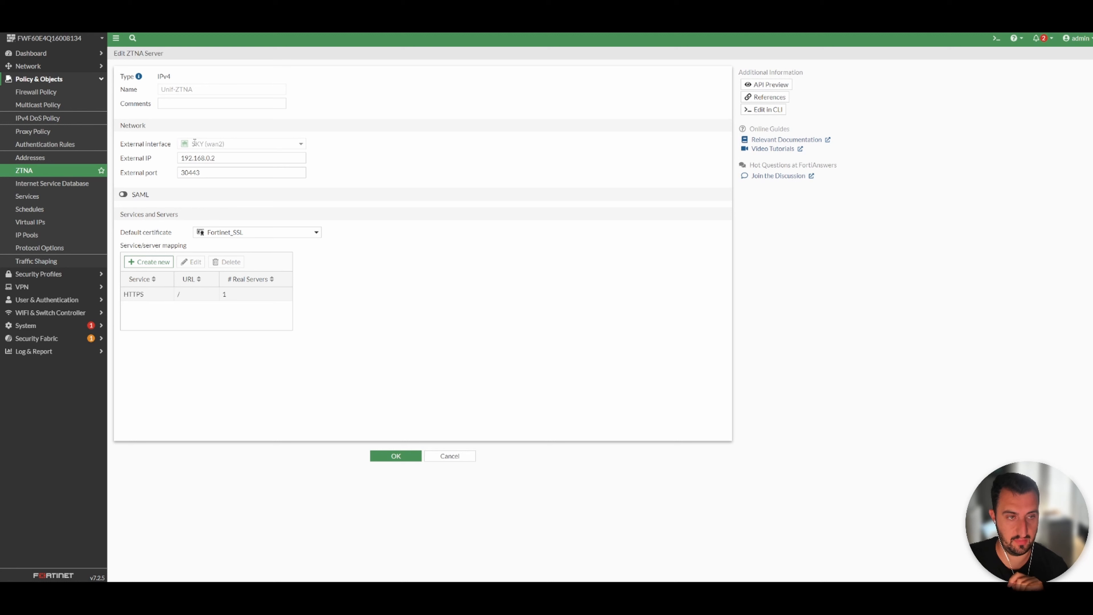
mouse_move(195, 142)
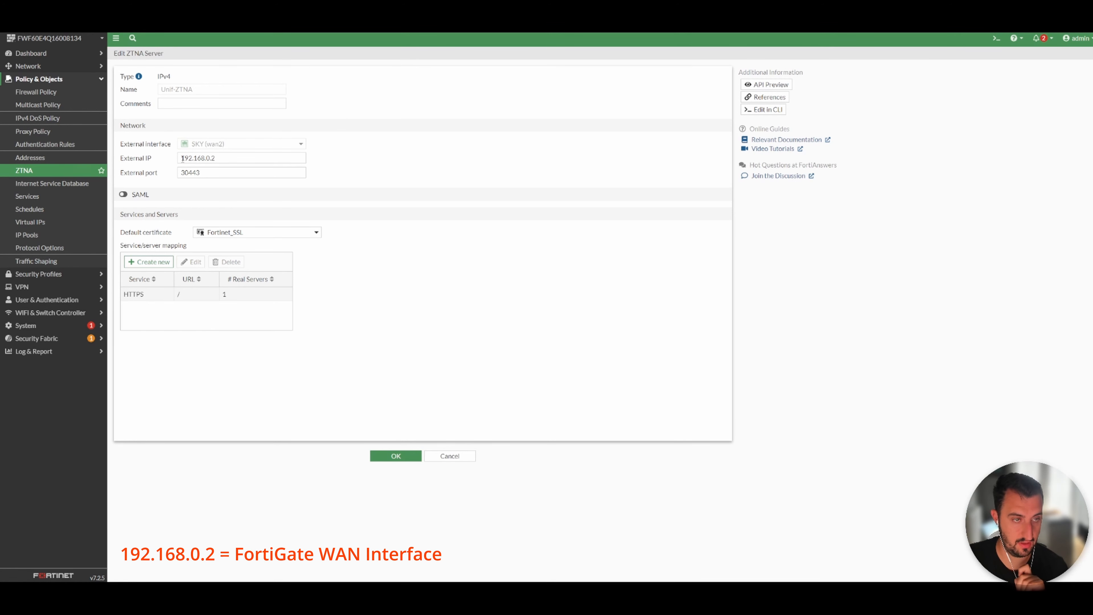
drag(181, 159, 221, 158)
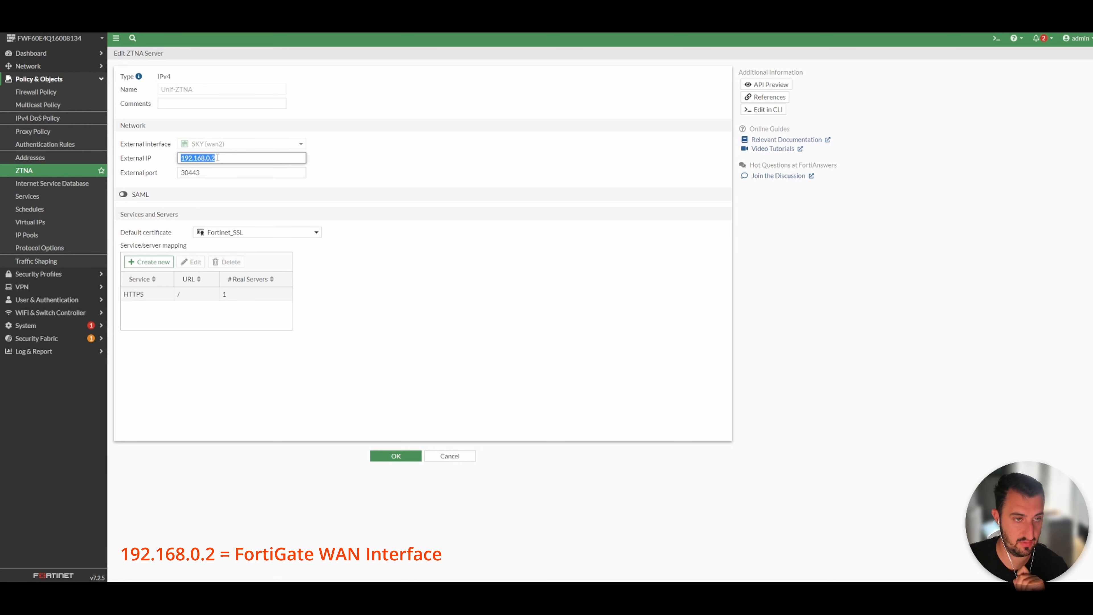
click(228, 157)
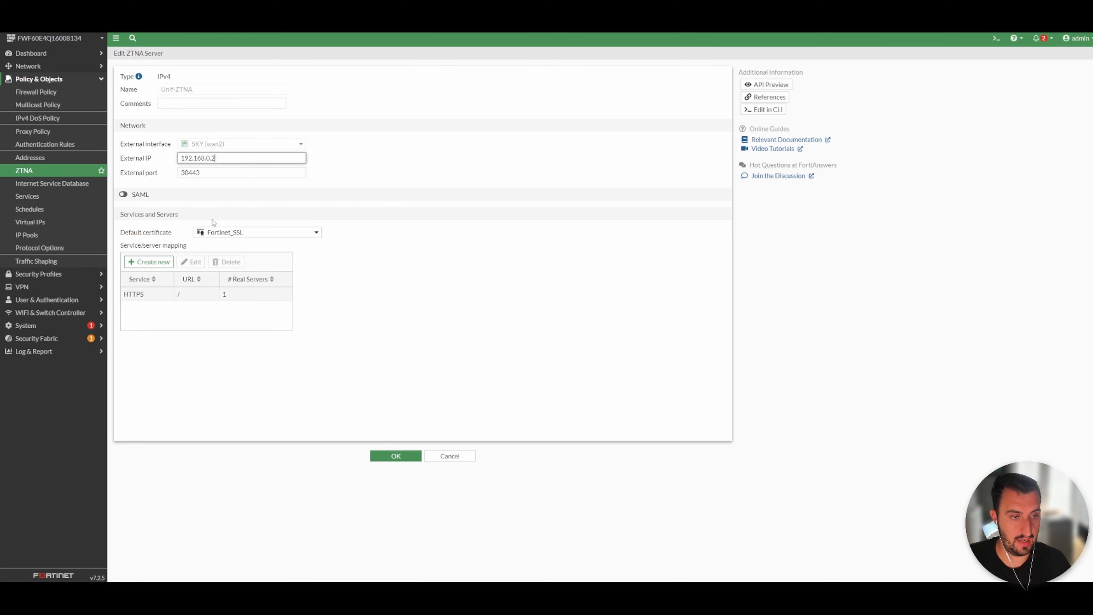
click(142, 294)
click(191, 262)
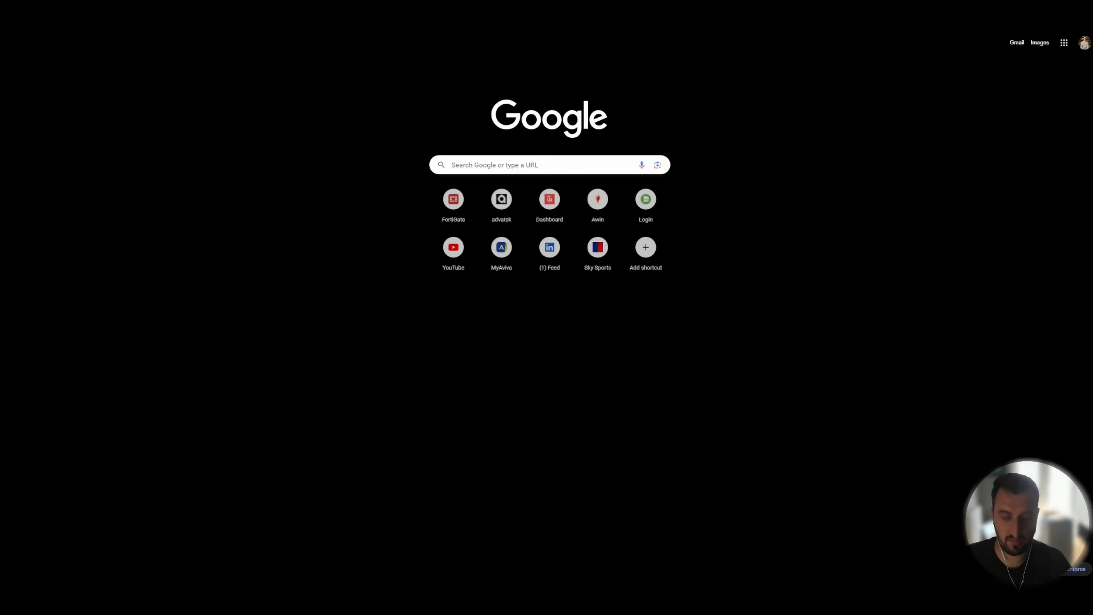
Browse to 10.90.90.18 and proceed past the certificate warning to reach the real server.
key(ctrl+l)
text(10.90.90.18)
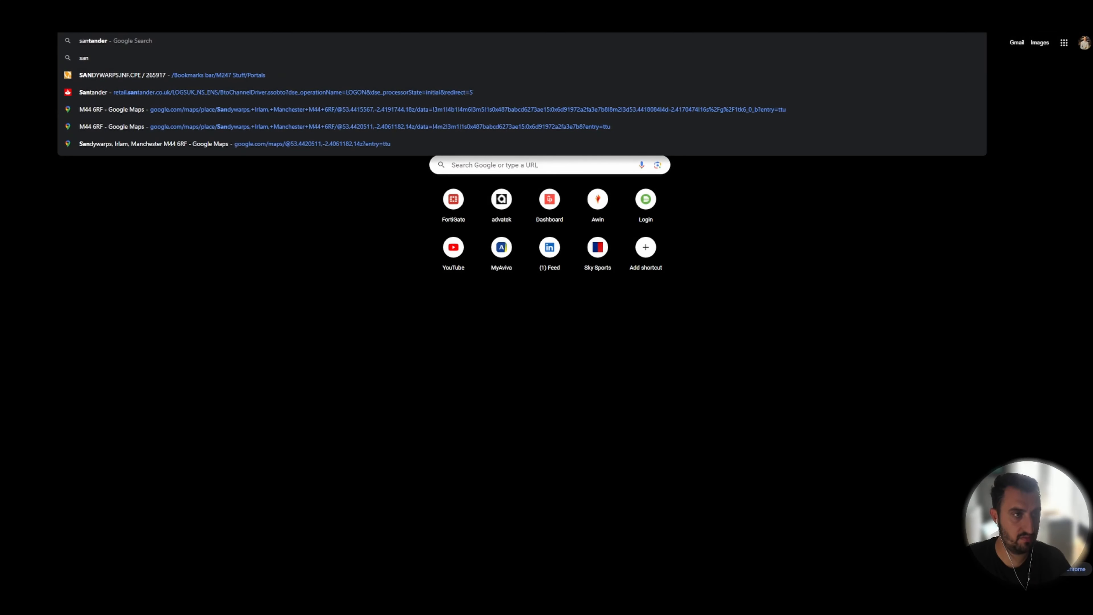
key(Return)
click(430, 280)
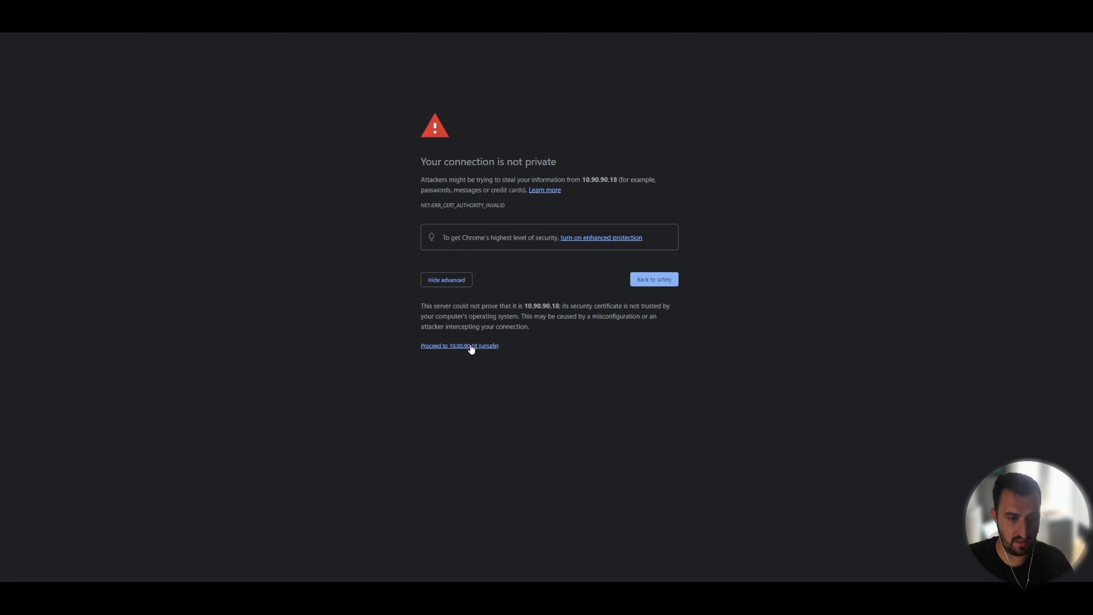
click(471, 348)
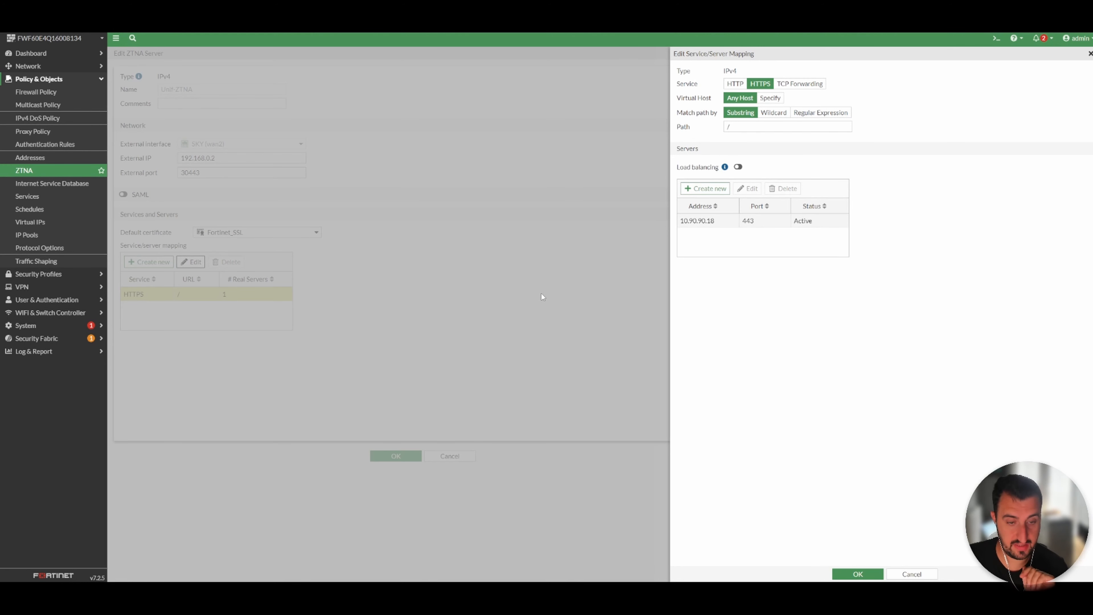
Close the mapping editor and go to the Proxy Policy list.
click(911, 574)
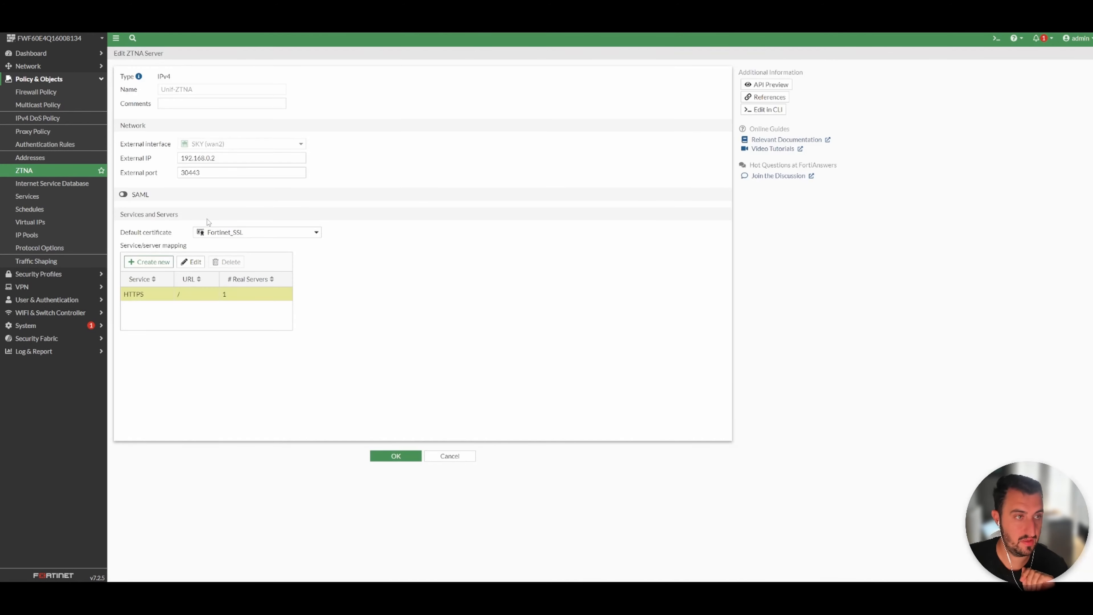
click(46, 171)
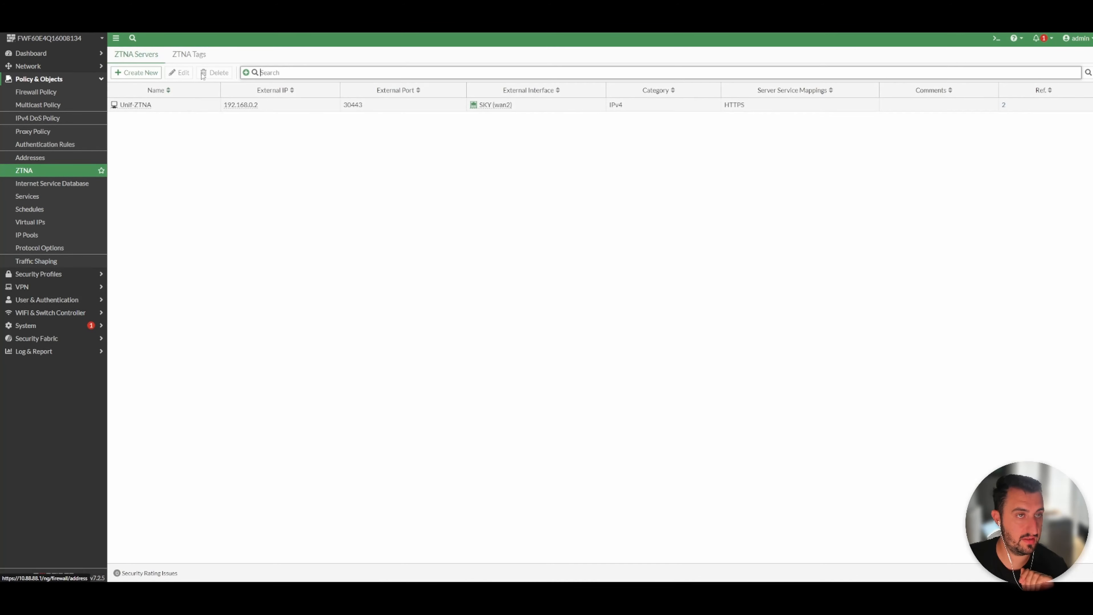
click(202, 53)
click(25, 171)
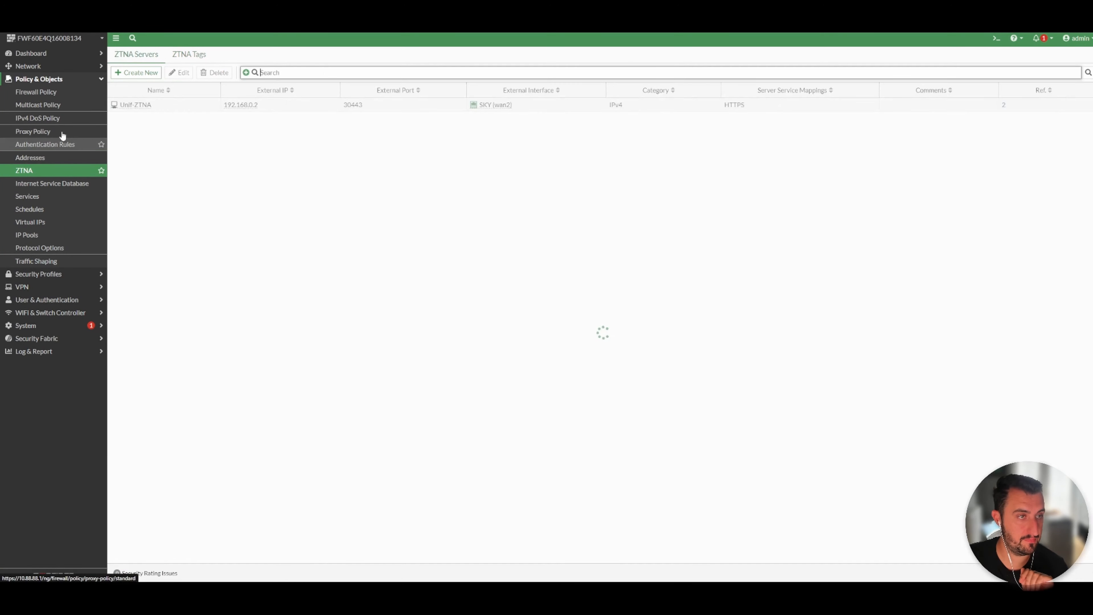
click(50, 94)
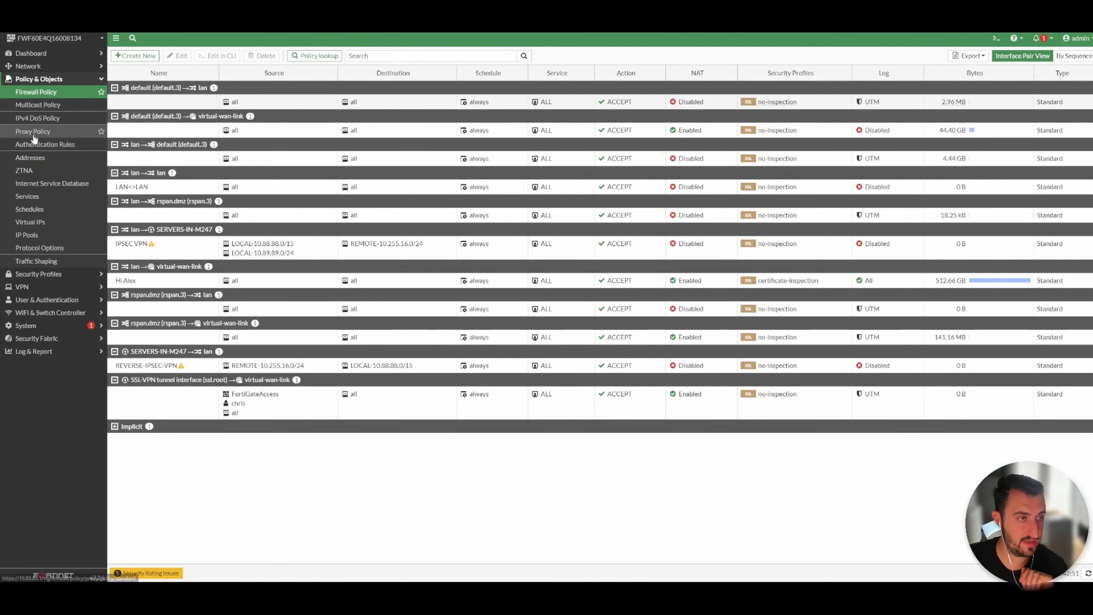
click(38, 132)
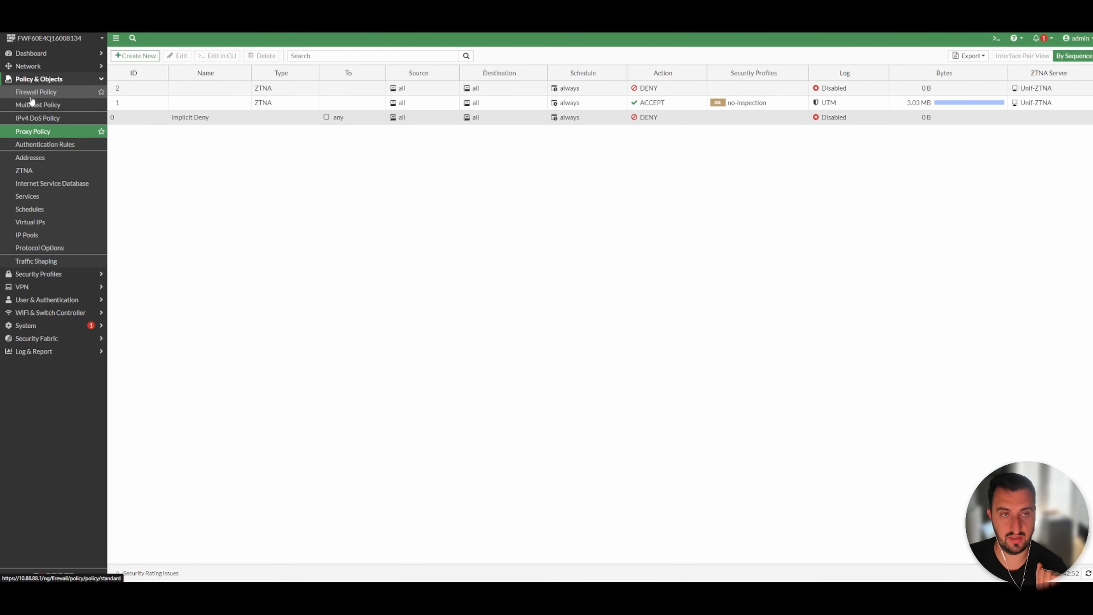
Open the DENY proxy policy tagged SentinelOne Detected to review it, then close it with OK.
click(217, 90)
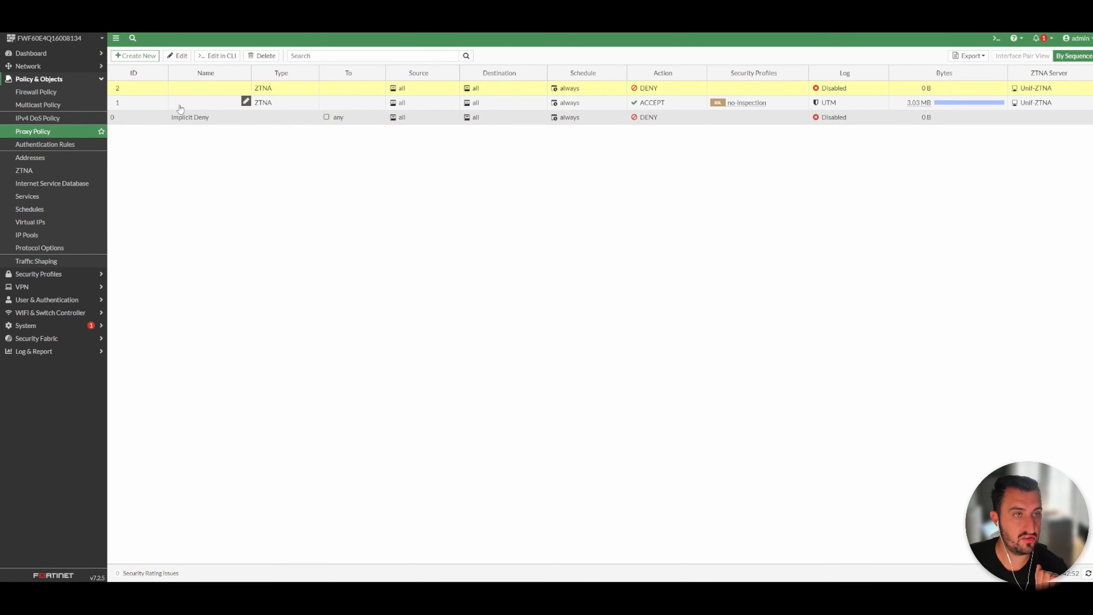
click(177, 55)
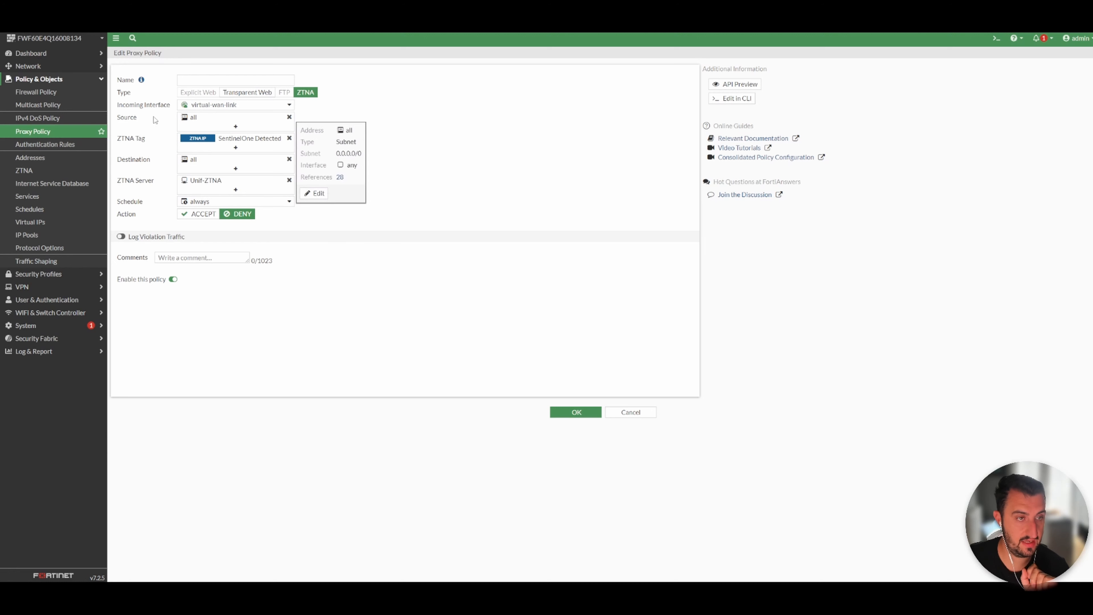
mouse_move(215, 142)
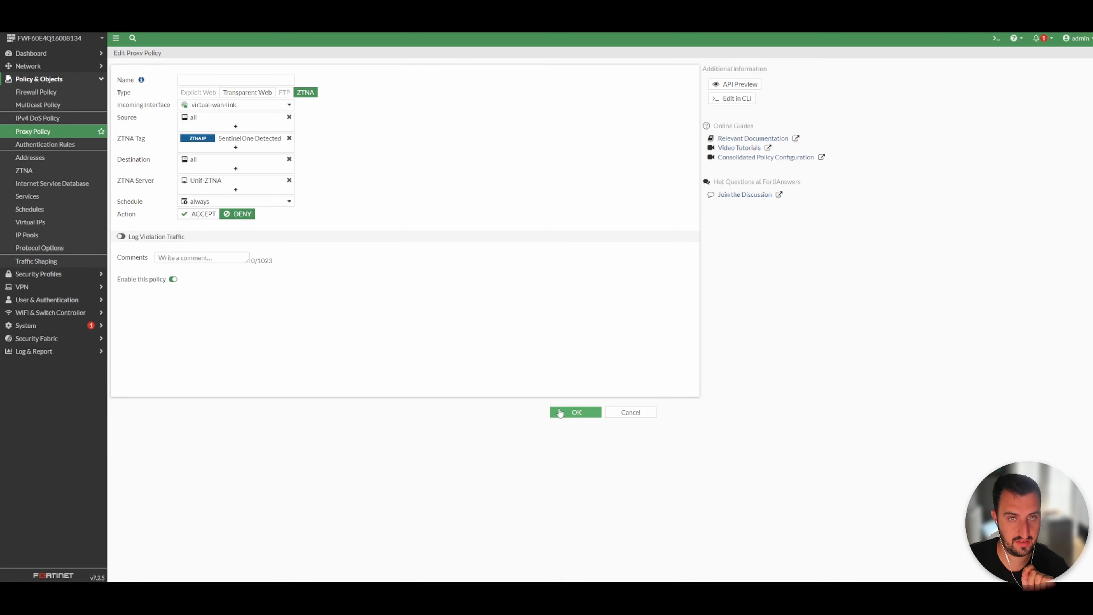
click(576, 412)
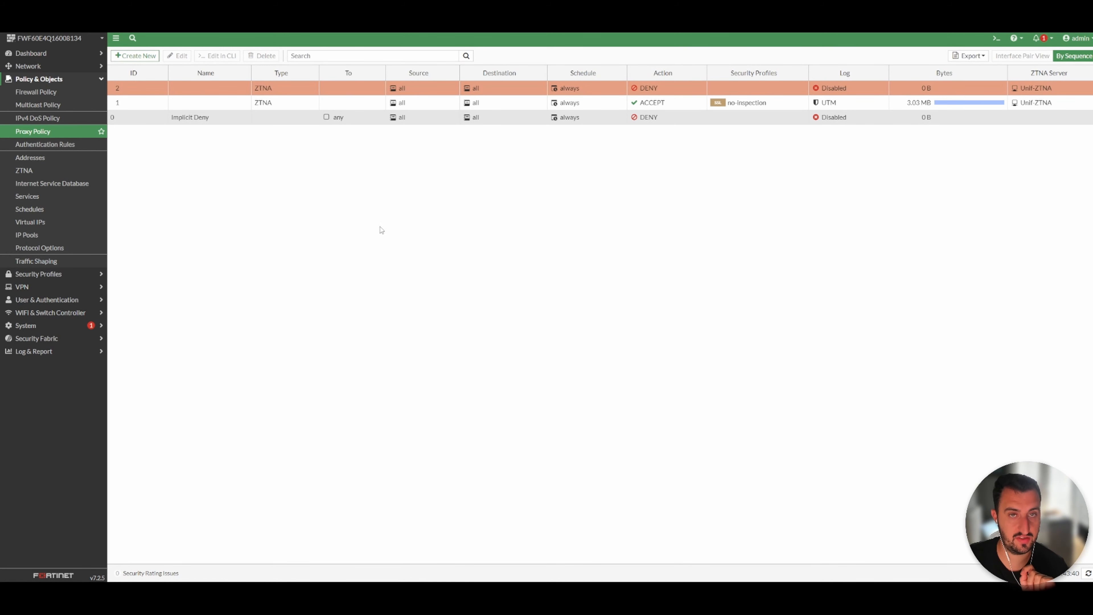
Open the ACCEPT proxy policy tagged all_registered_clients to review it, then close it with OK.
mouse_move(243, 92)
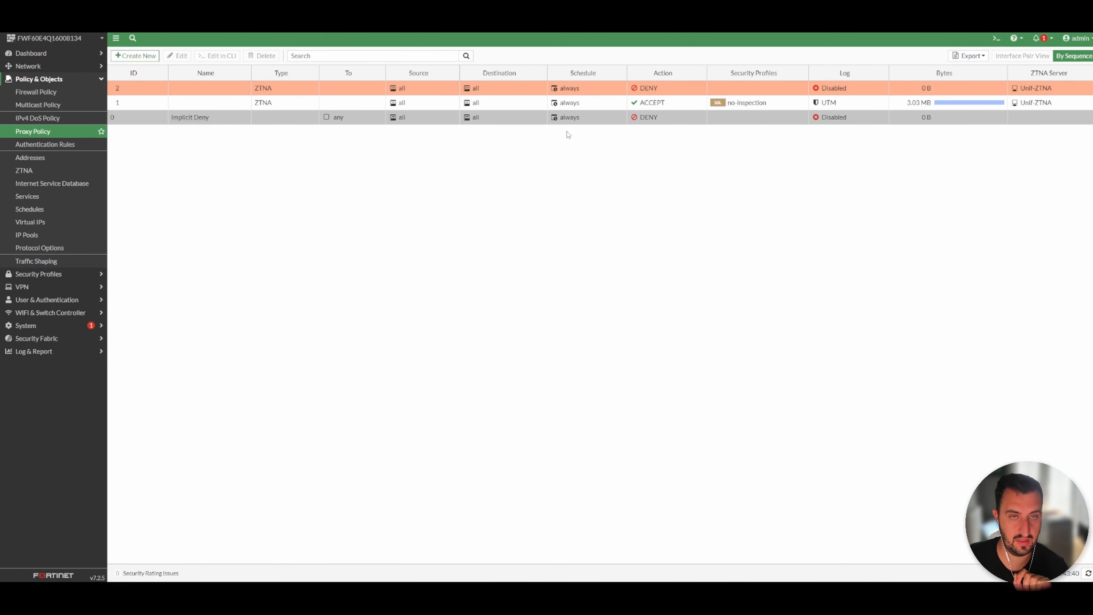
click(177, 106)
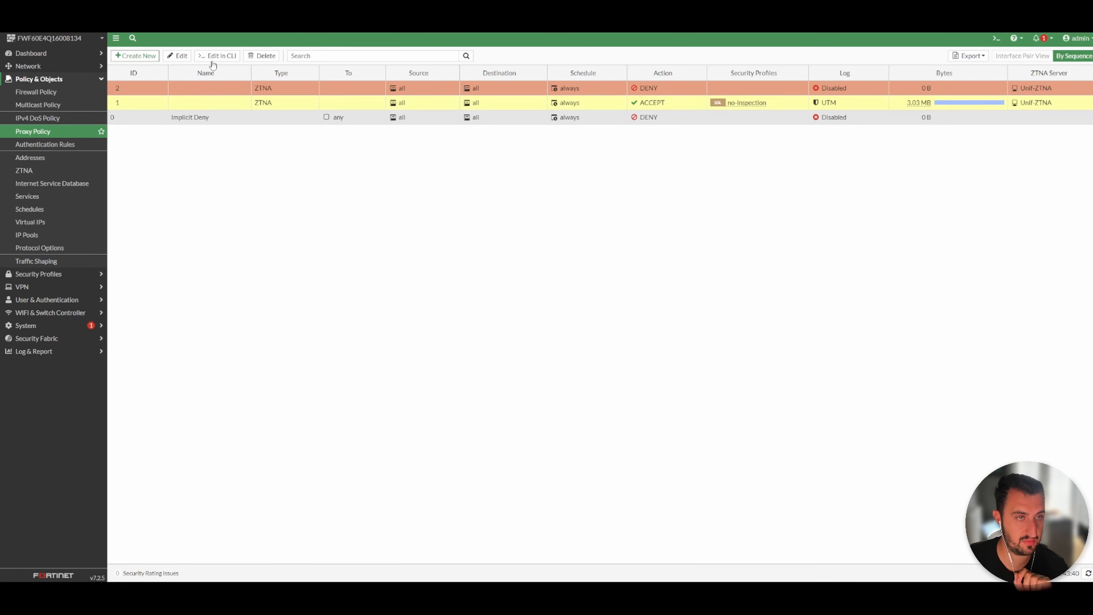
click(167, 56)
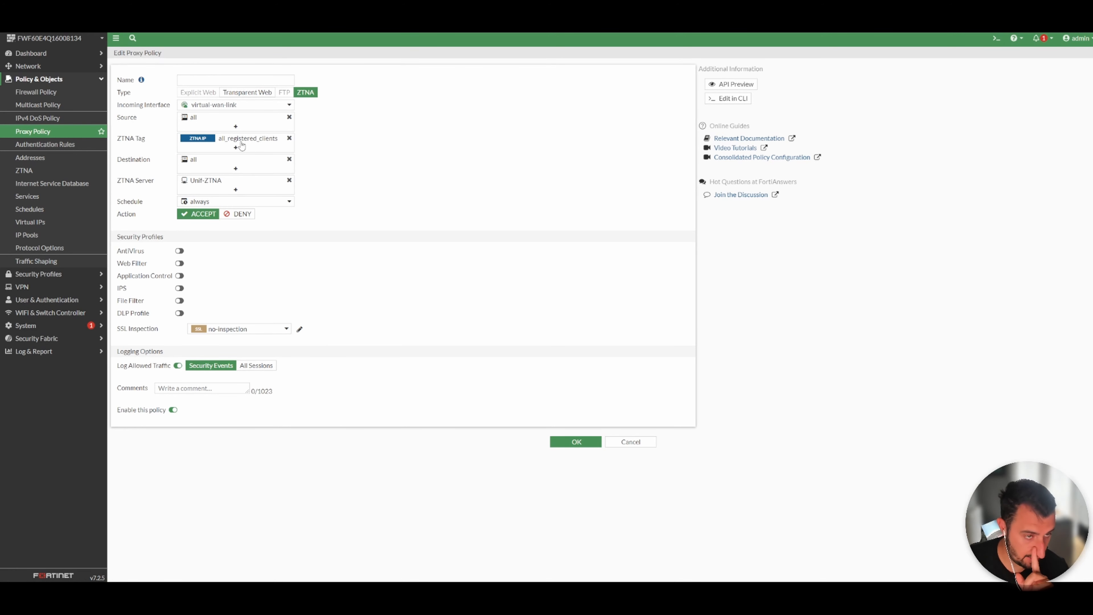
mouse_move(241, 145)
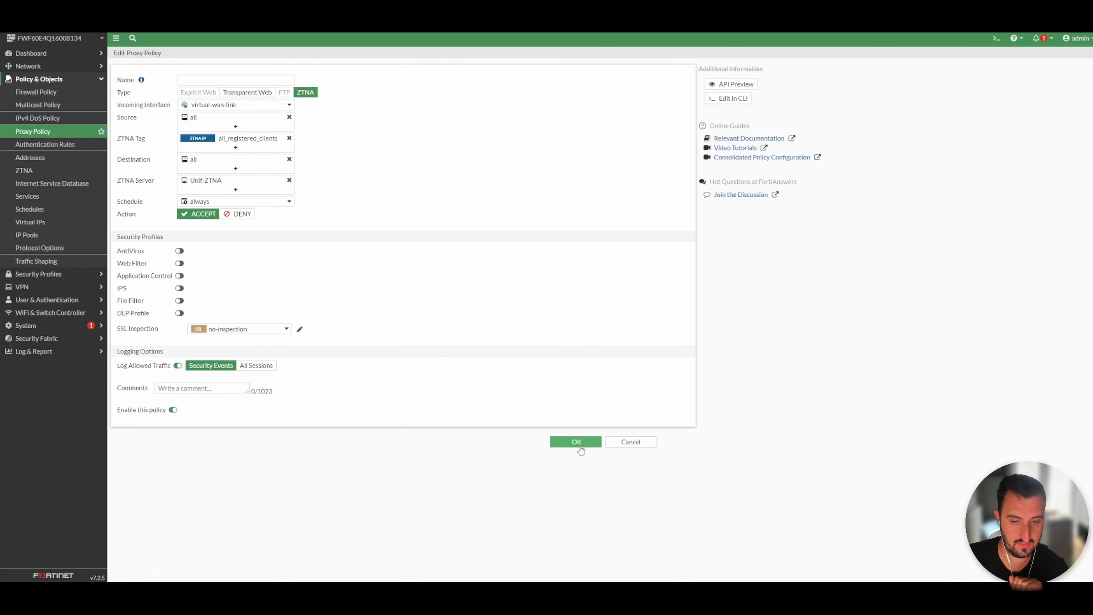
click(570, 445)
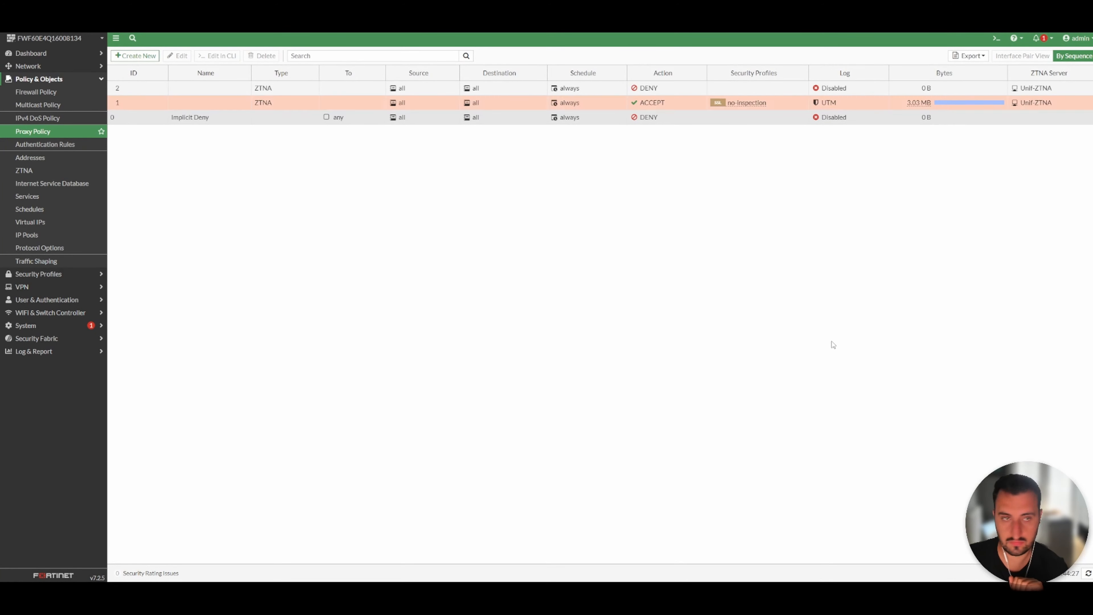
In a new incognito window, proceed past the certificate warning for 90.213.24.23 and authenticate with the EMS-issued client certificate.
key(ctrl+shift+n)
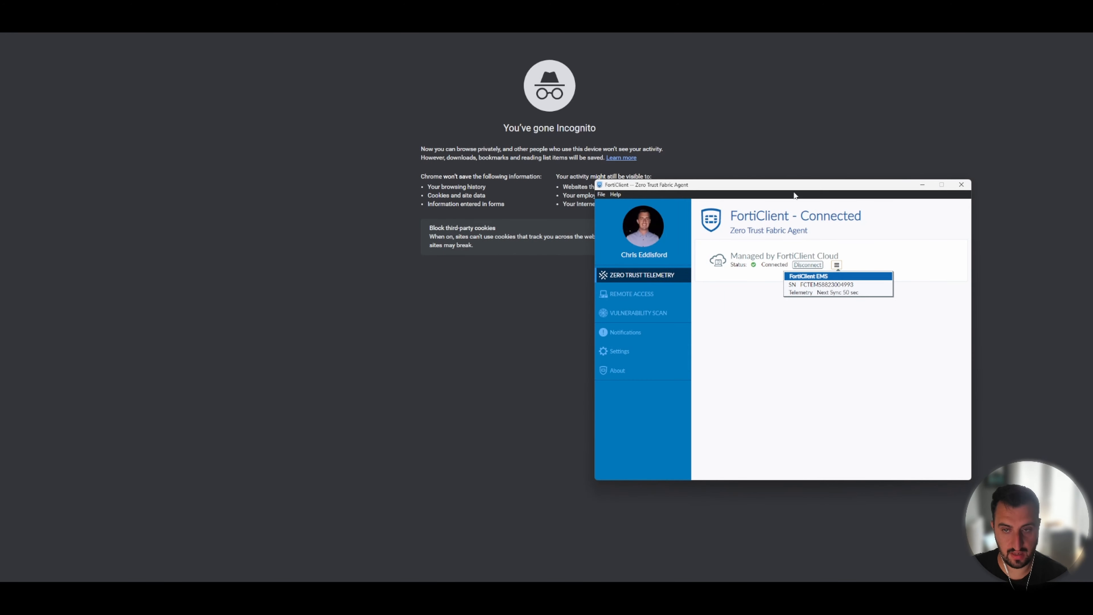
drag(792, 192, 236, 193)
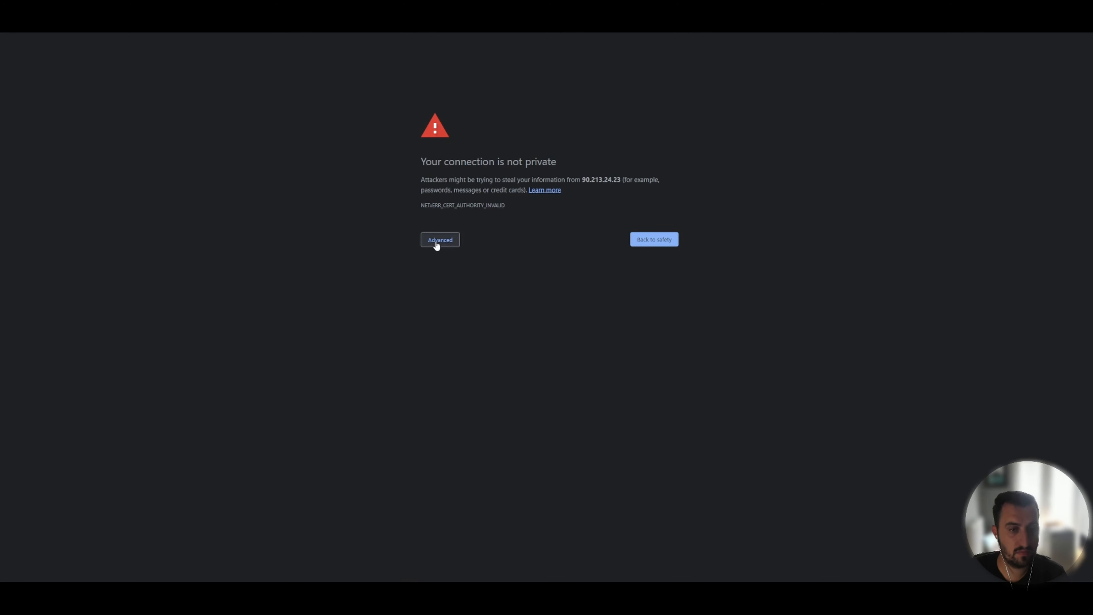
click(436, 241)
click(452, 307)
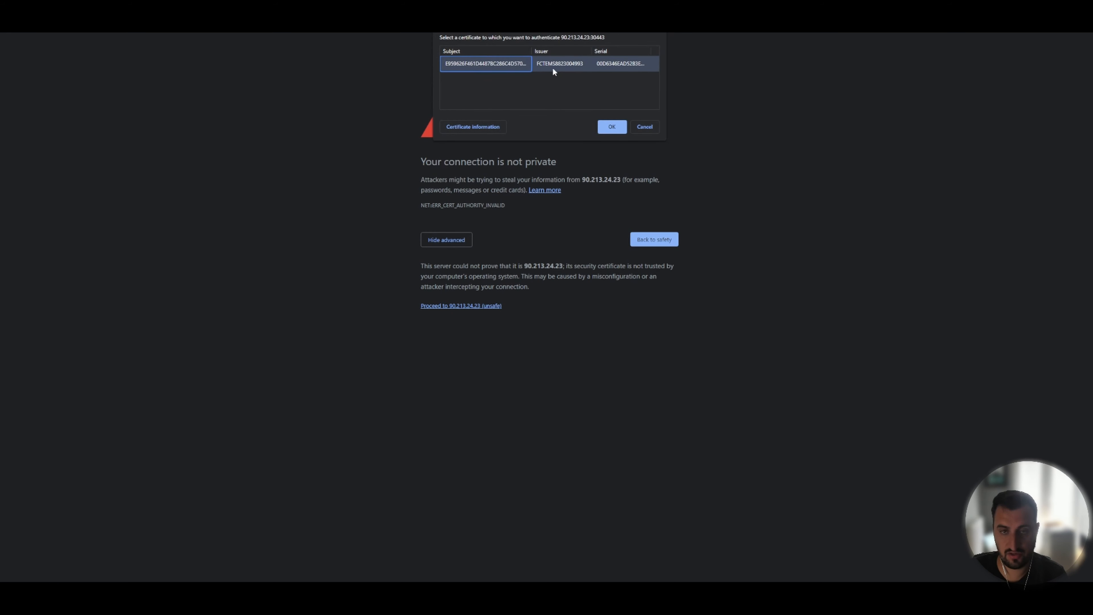
click(616, 130)
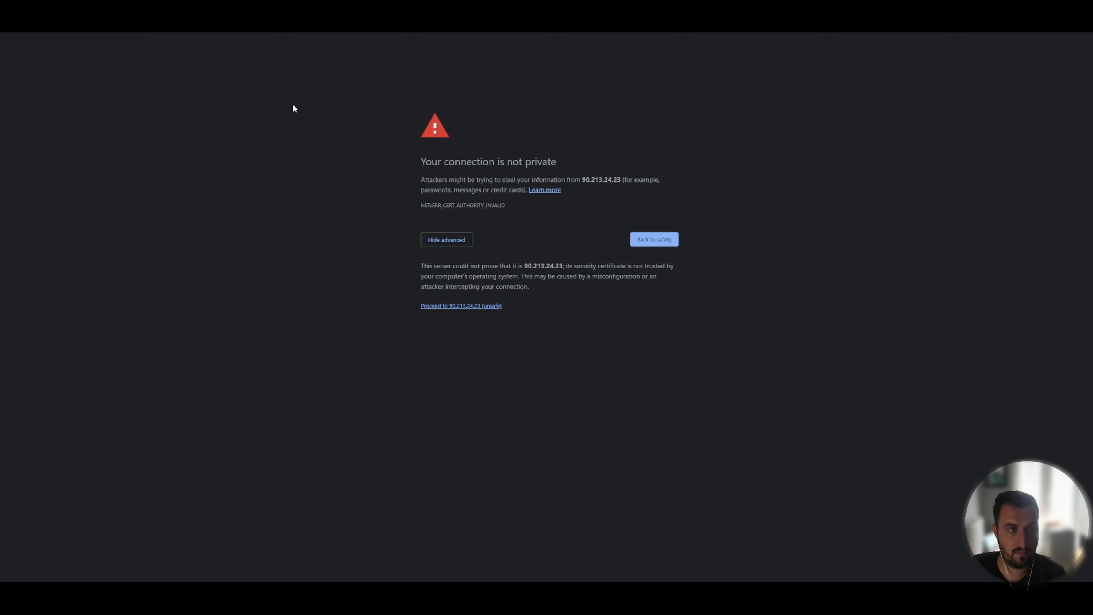
click(432, 296)
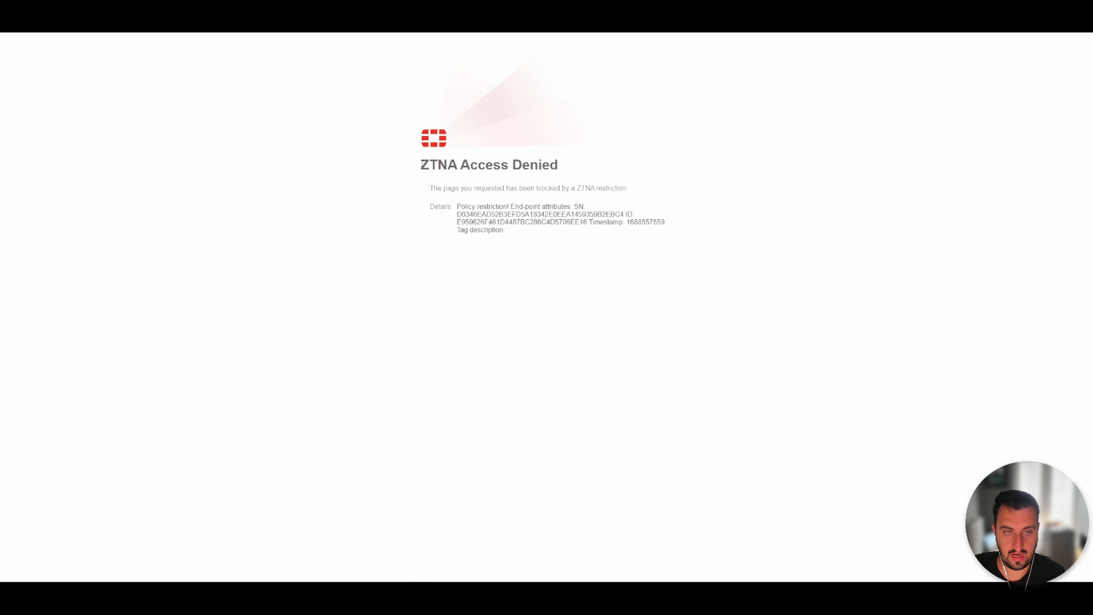
Highlight the policy restriction details on the ZTNA Access Denied page.
drag(457, 207, 592, 211)
click(459, 201)
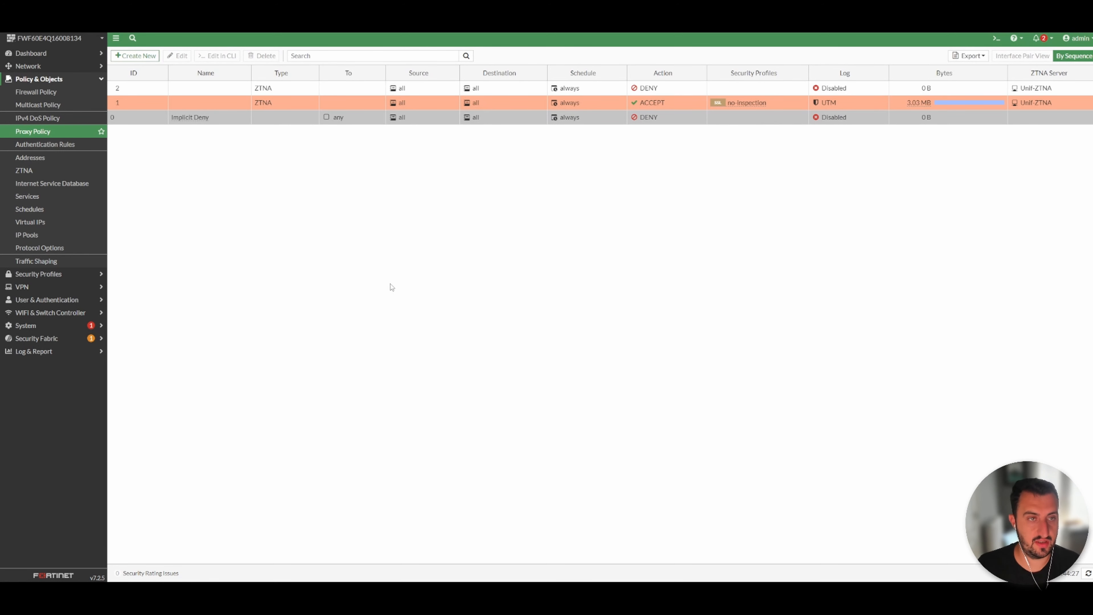
Open the DENY proxy policy to compare its SentinelOne Detected tag with the endpoint's zero trust tags in EMS, then cancel.
click(189, 90)
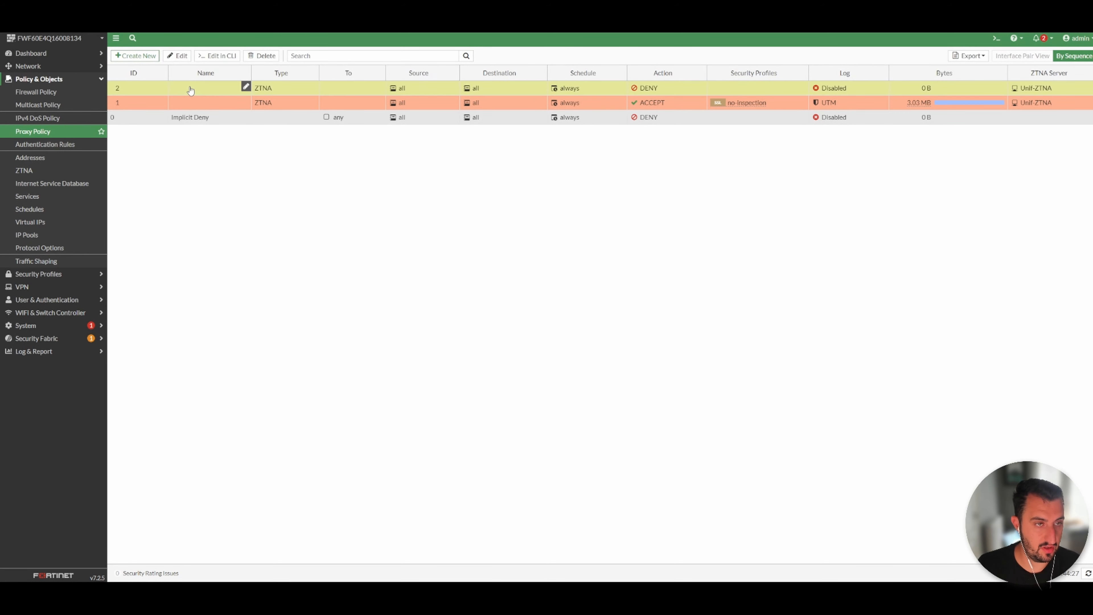
click(177, 55)
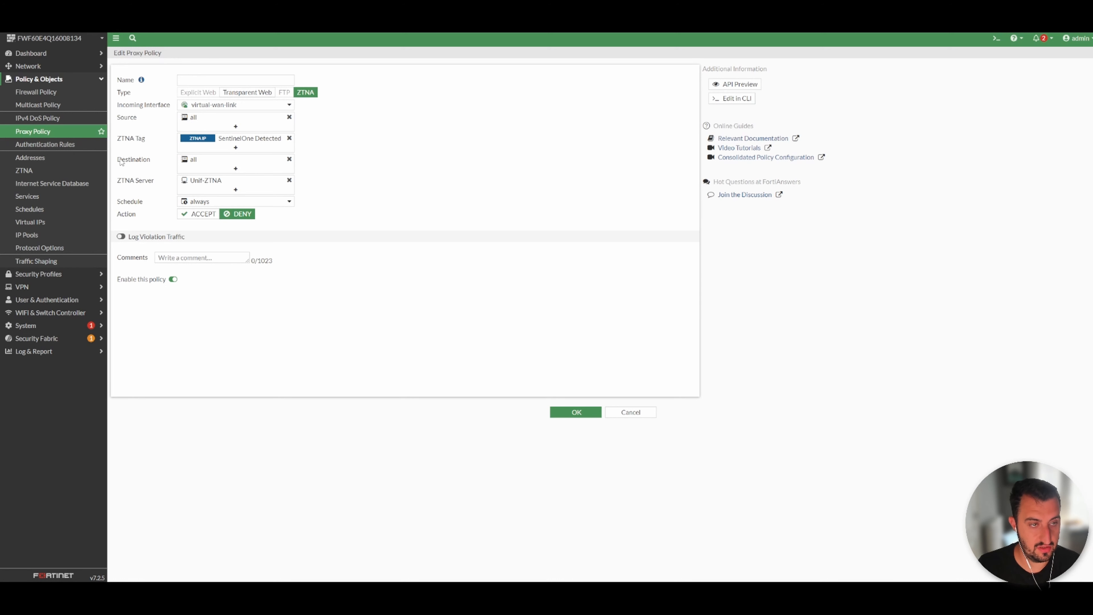
mouse_move(197, 185)
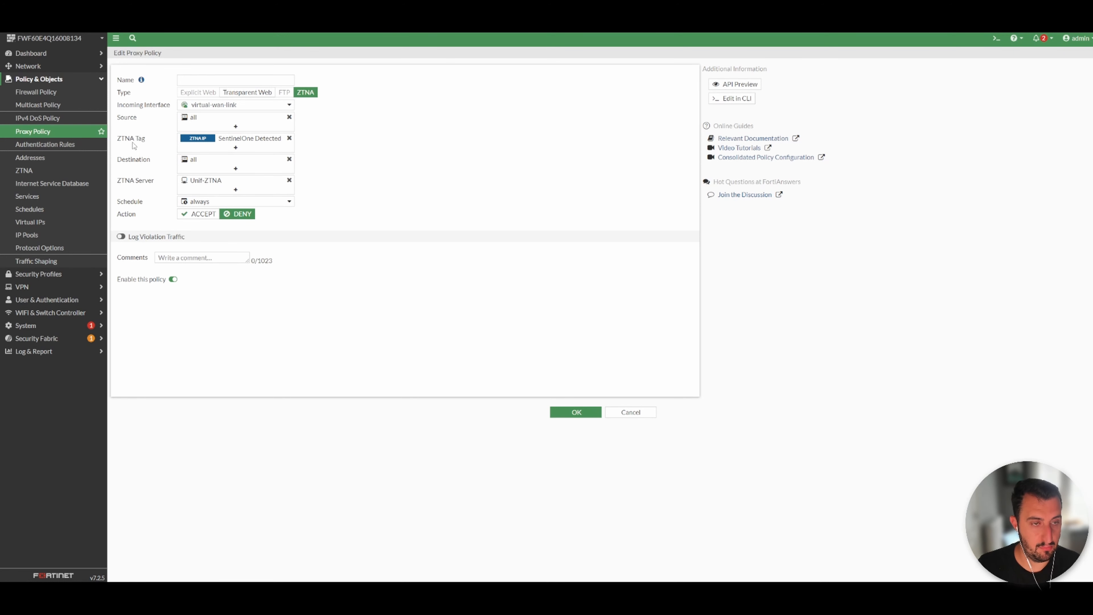
mouse_move(211, 142)
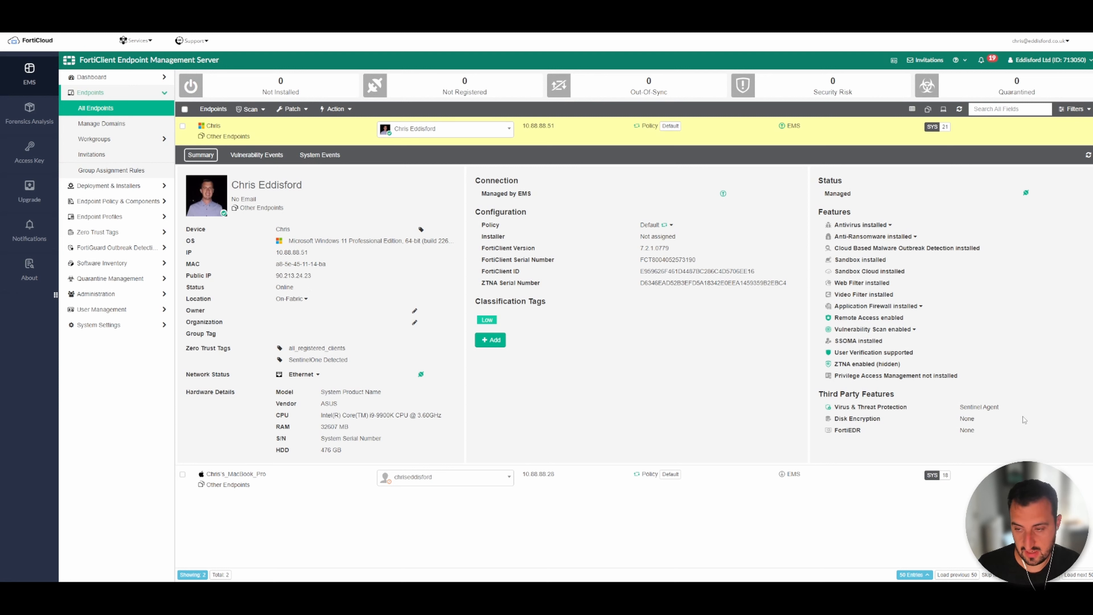
drag(1000, 407, 835, 408)
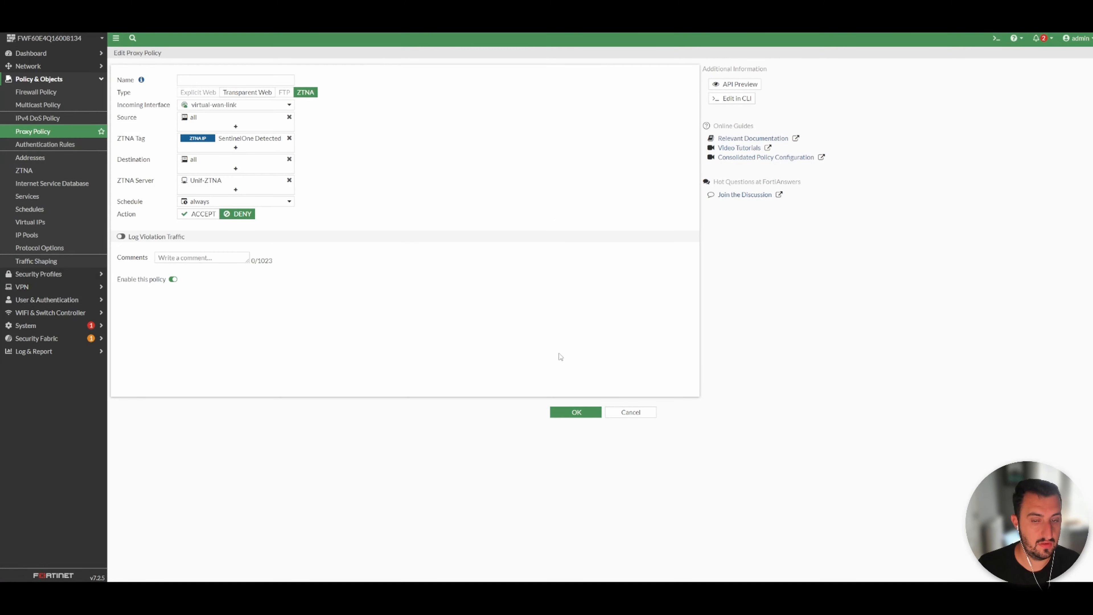
click(624, 412)
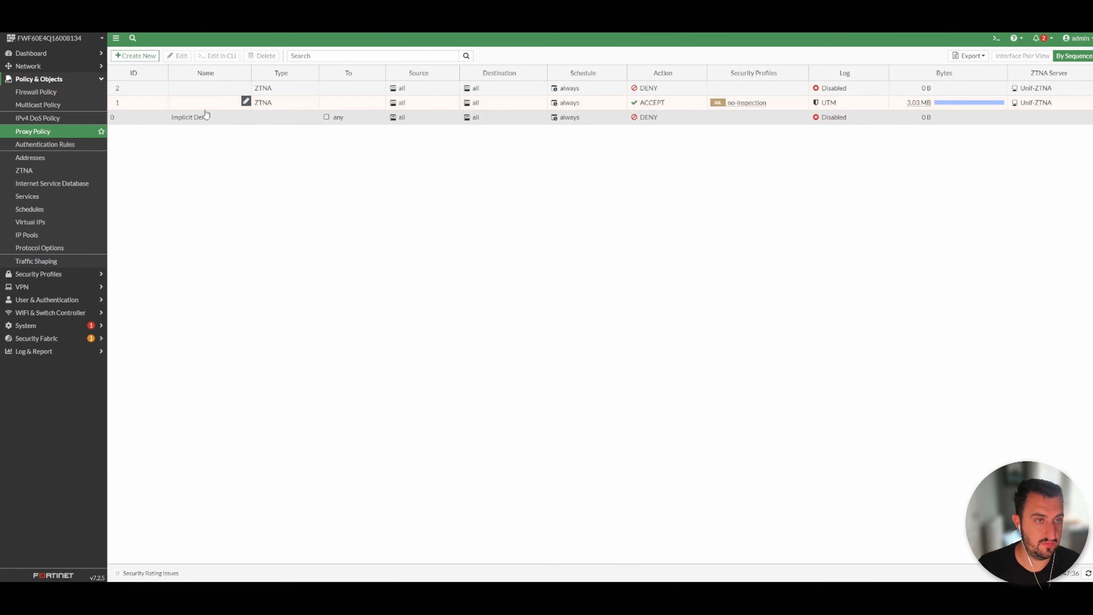
Disable the DENY proxy policy tagged SentinelOne Detected from the policy list.
click(215, 89)
right_click(216, 89)
mouse_move(275, 107)
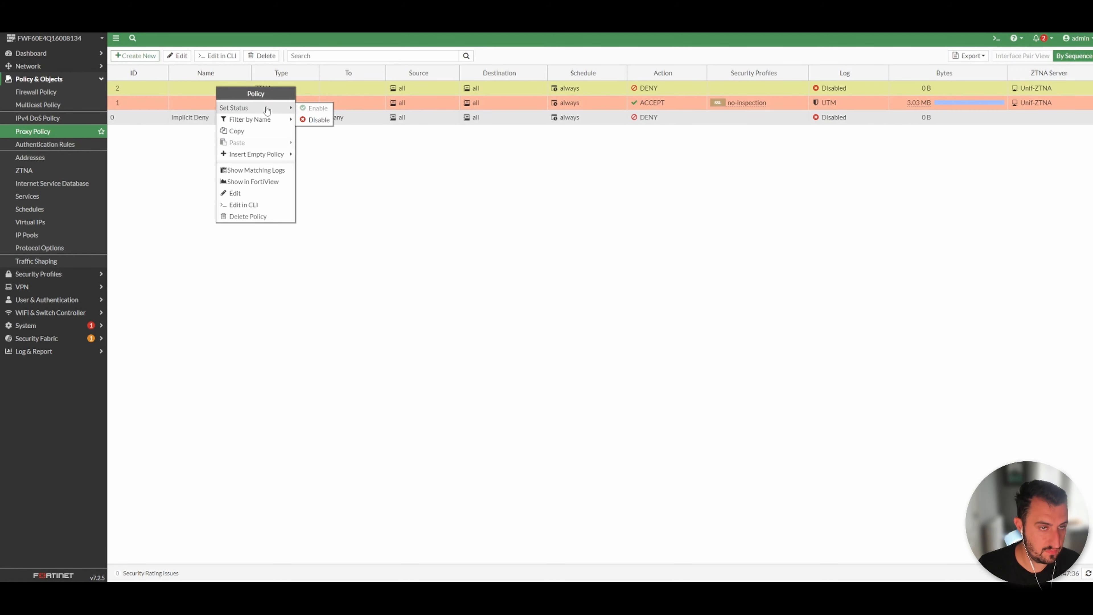
click(319, 121)
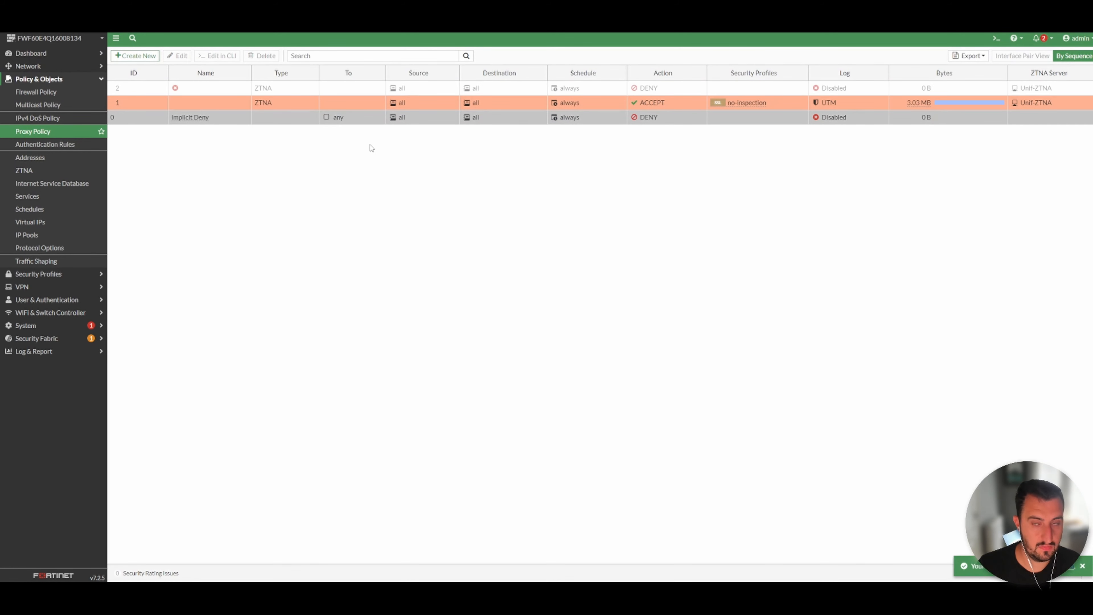
Switch to the browser window showing the ZTNA denial page and reload it.
mouse_move(550, 601)
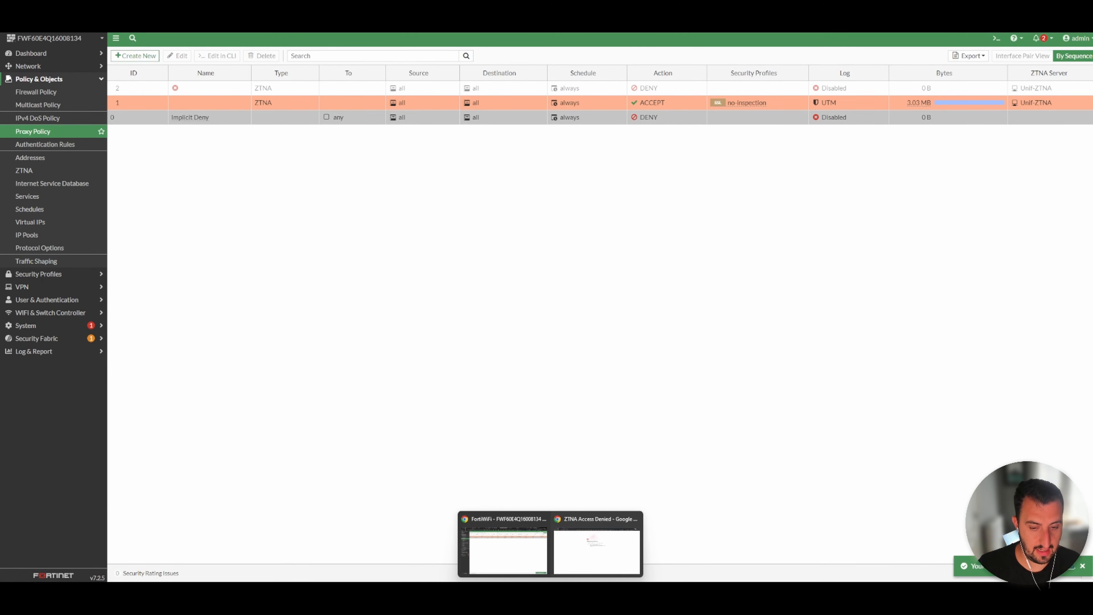
click(594, 549)
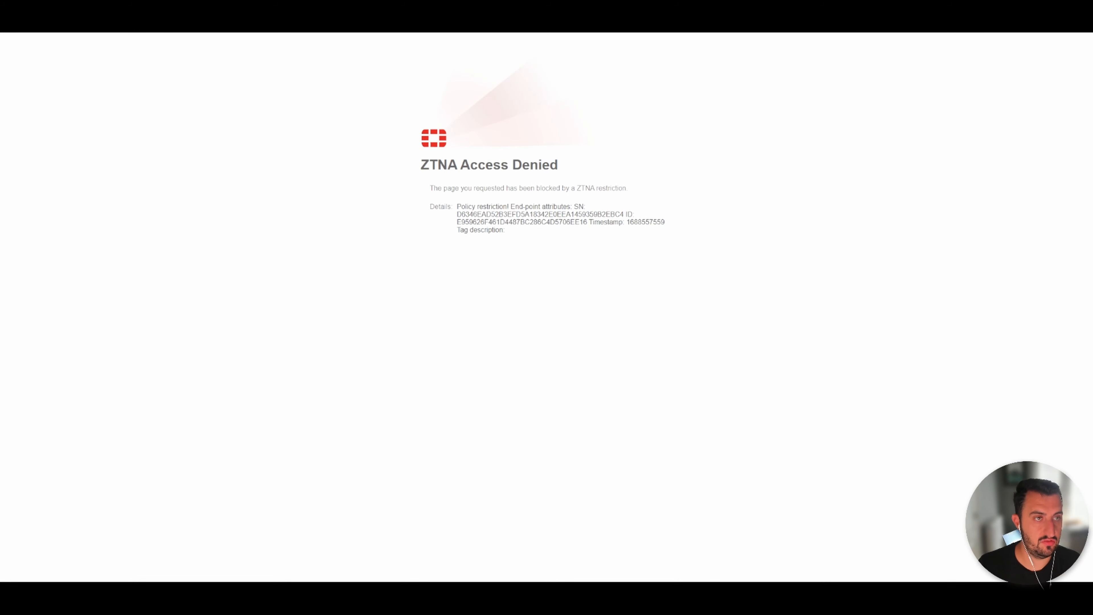
key(F5)
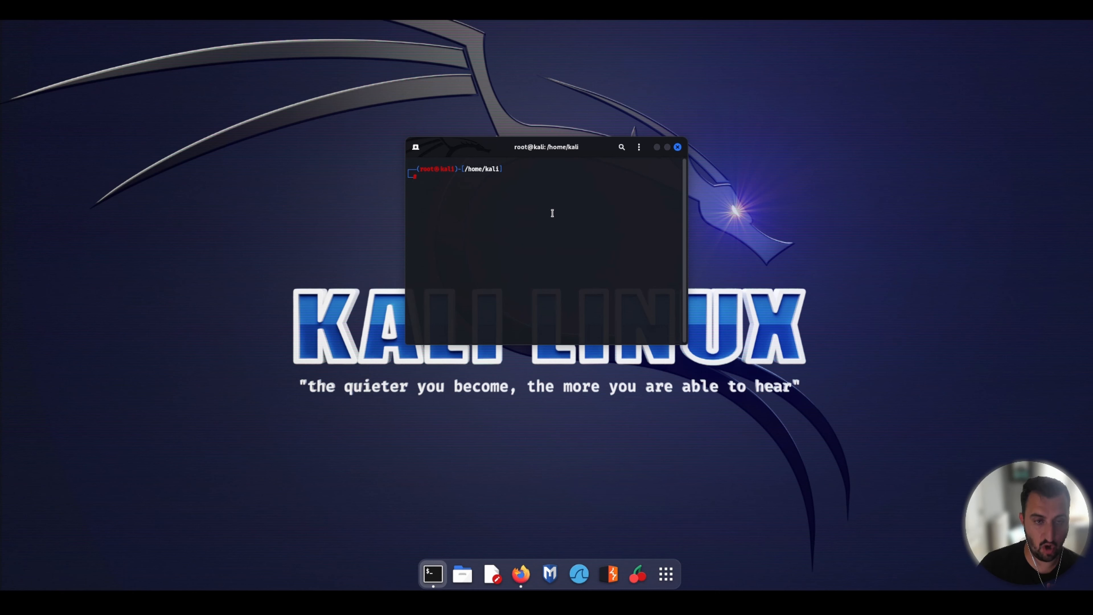
In the Kali Linux terminal, run nmap 90.213.24.23 -p 30443 to scan the ZTNA access port.
text(nmap 90.213.24.23 -p 30443)
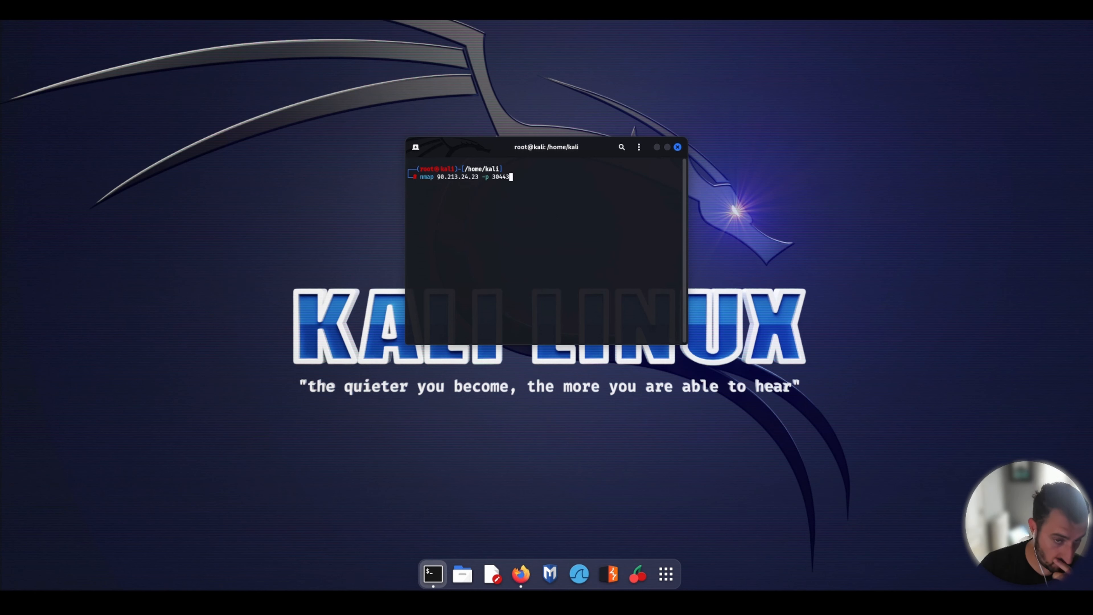
key(Return)
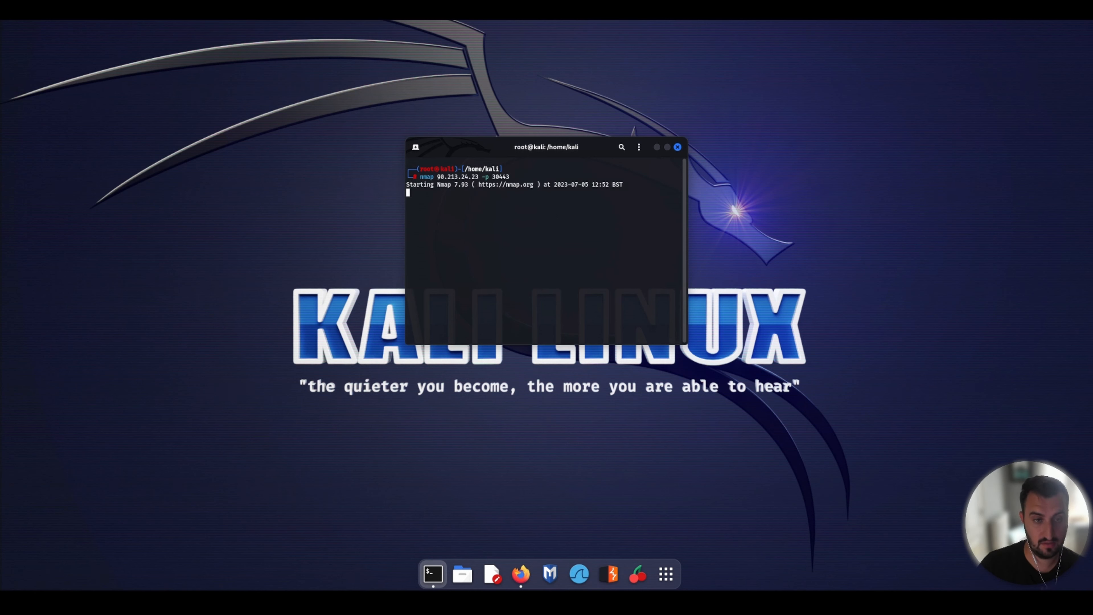
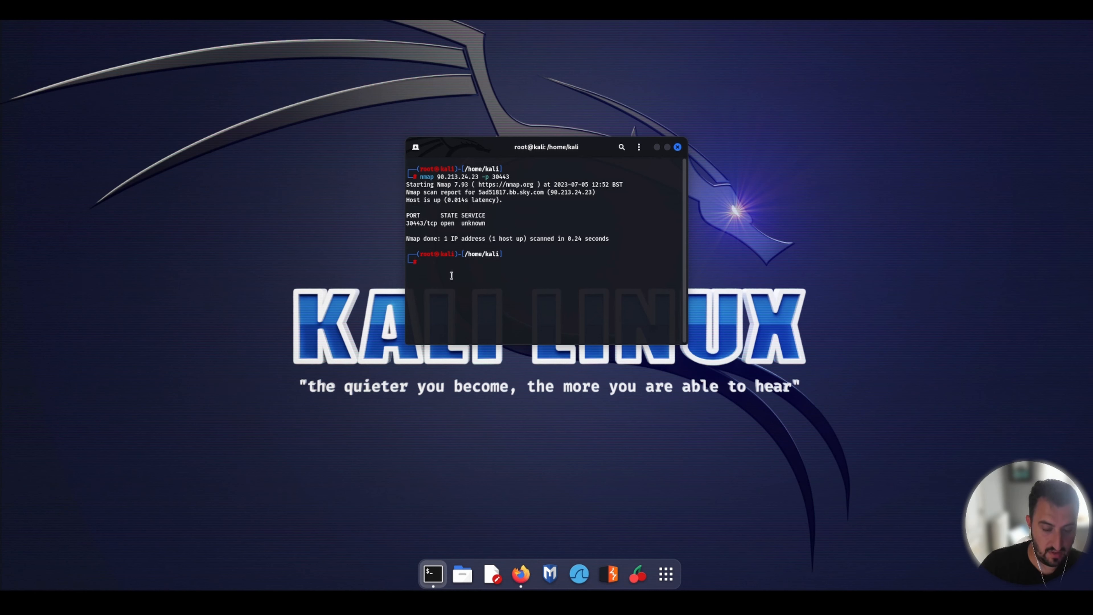
click(657, 147)
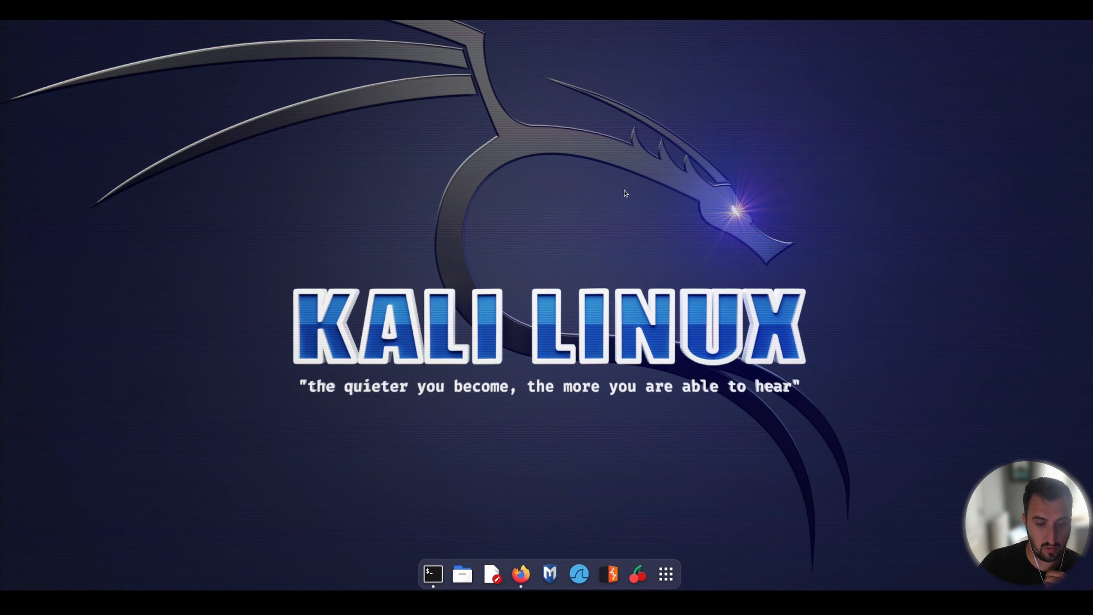
click(521, 574)
text(https://90.213.24.23:30443/)
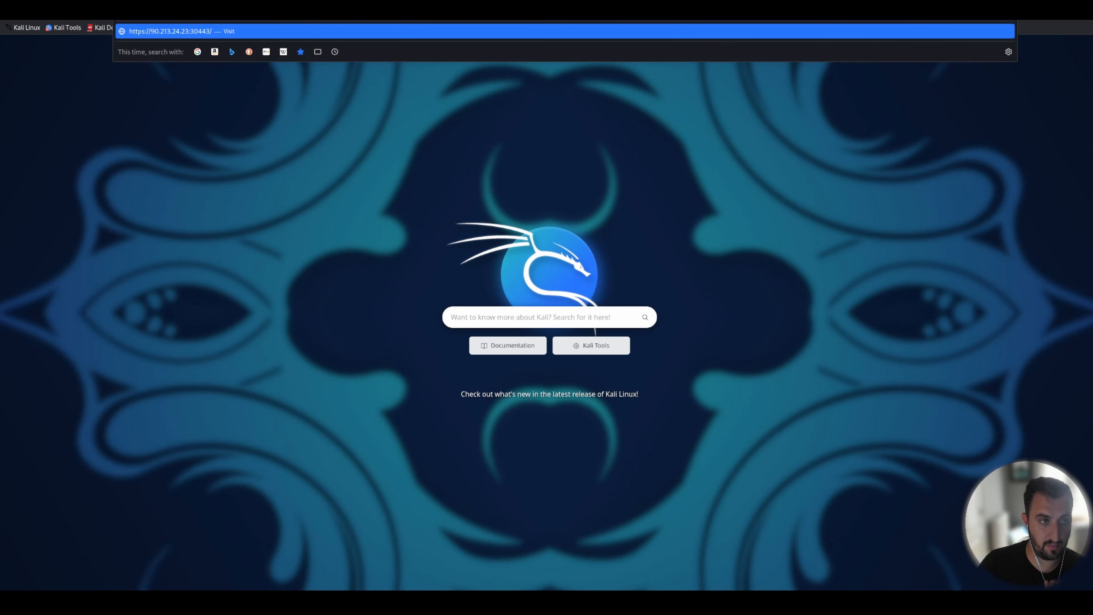
key(Return)
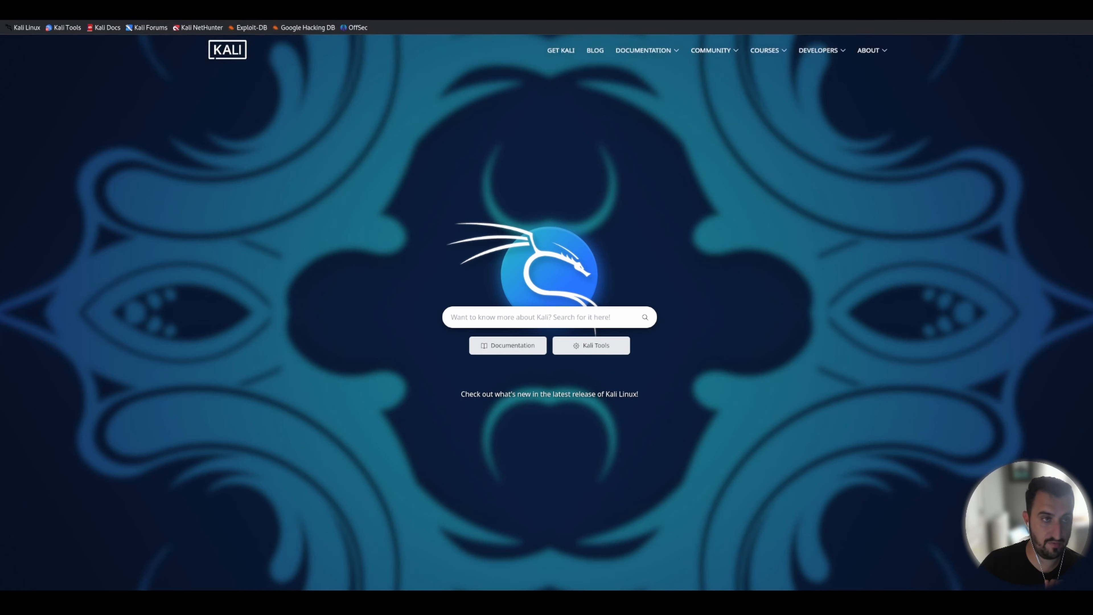